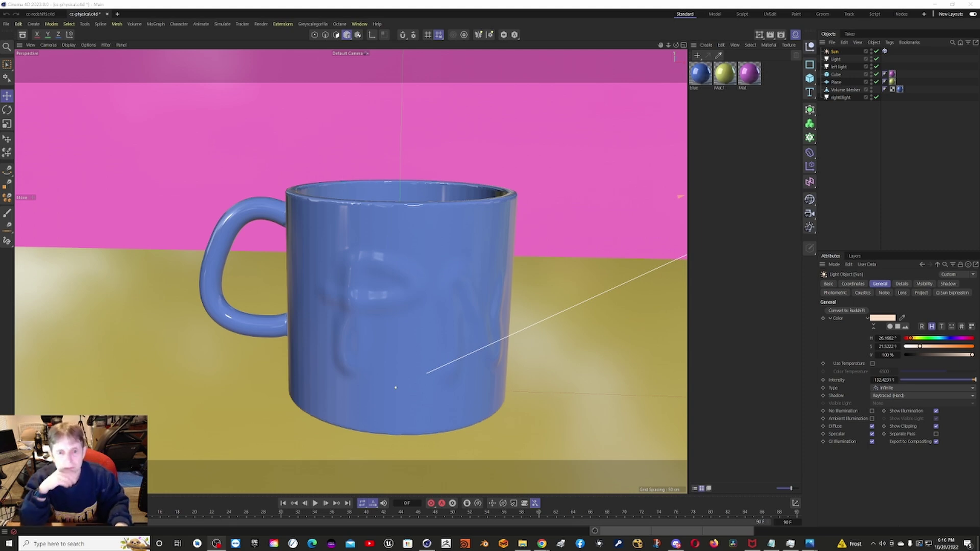
# Review the output and advanced Physical renderer options in the render settings, and close the dialog.
pyautogui.click(260, 24)
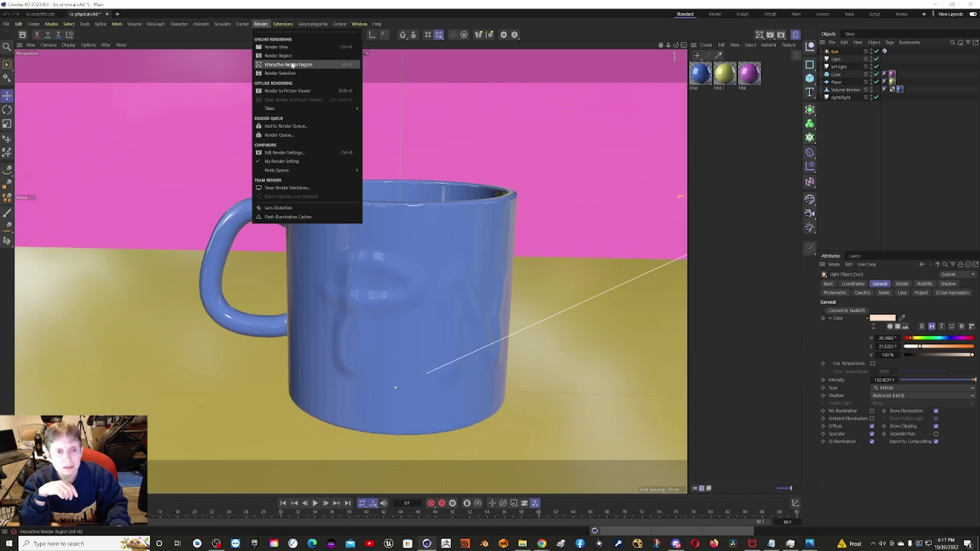
pyautogui.click(310, 152)
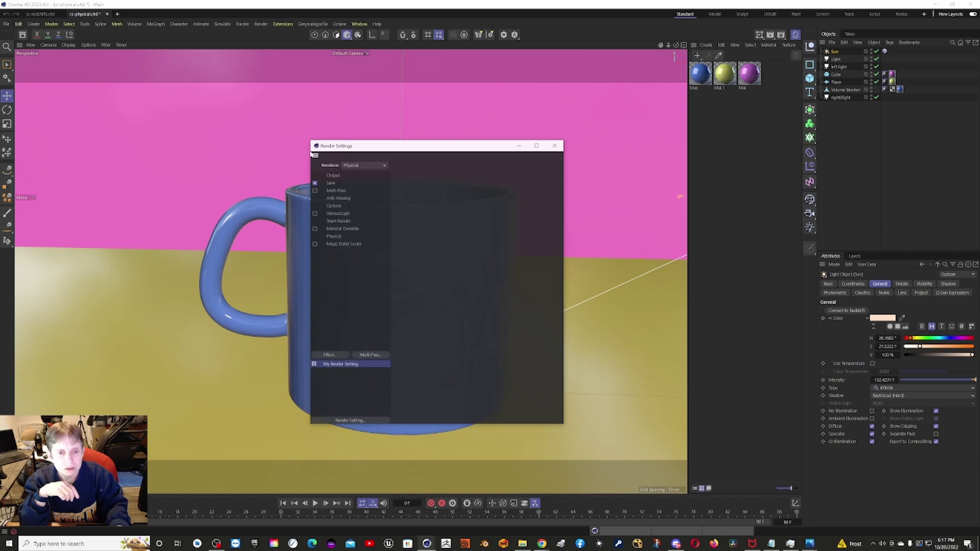
pyautogui.click(335, 176)
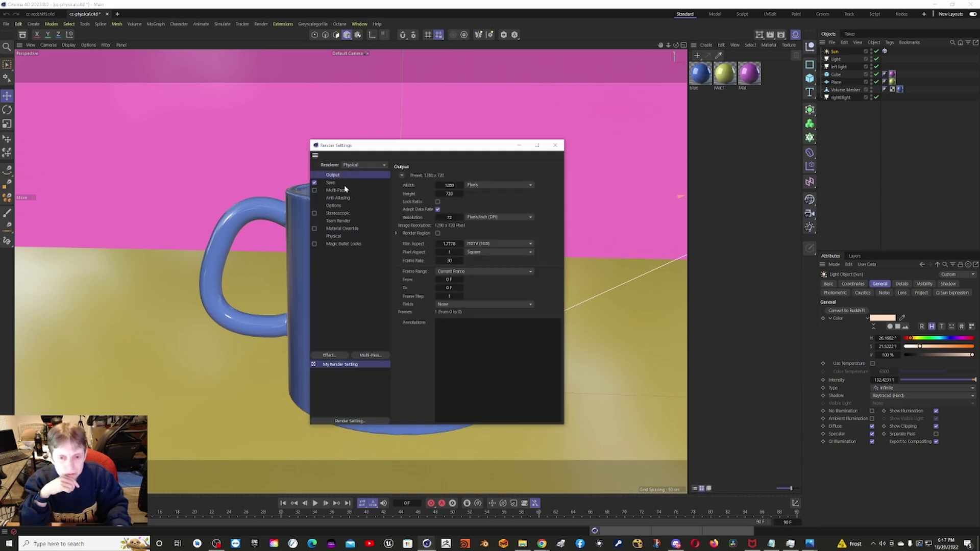
pyautogui.click(342, 237)
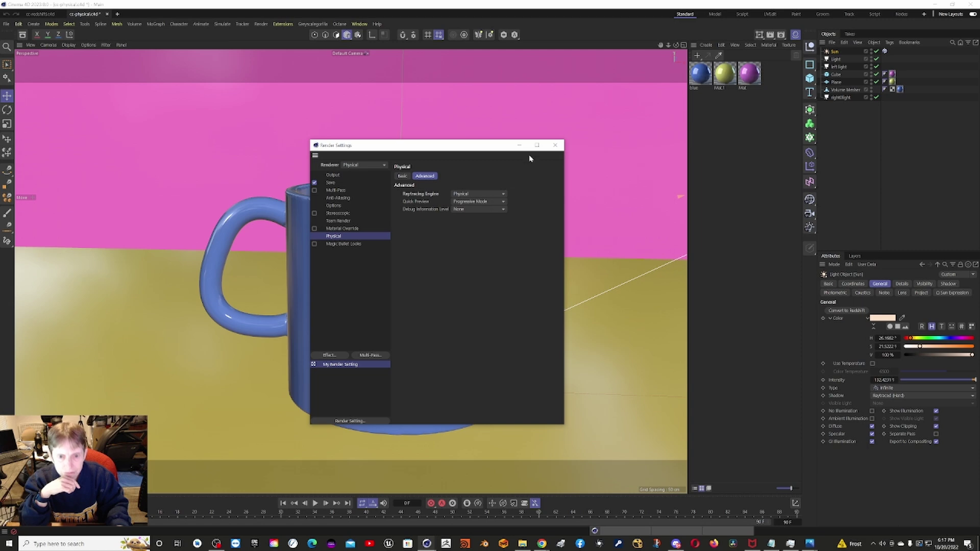
pyautogui.click(554, 146)
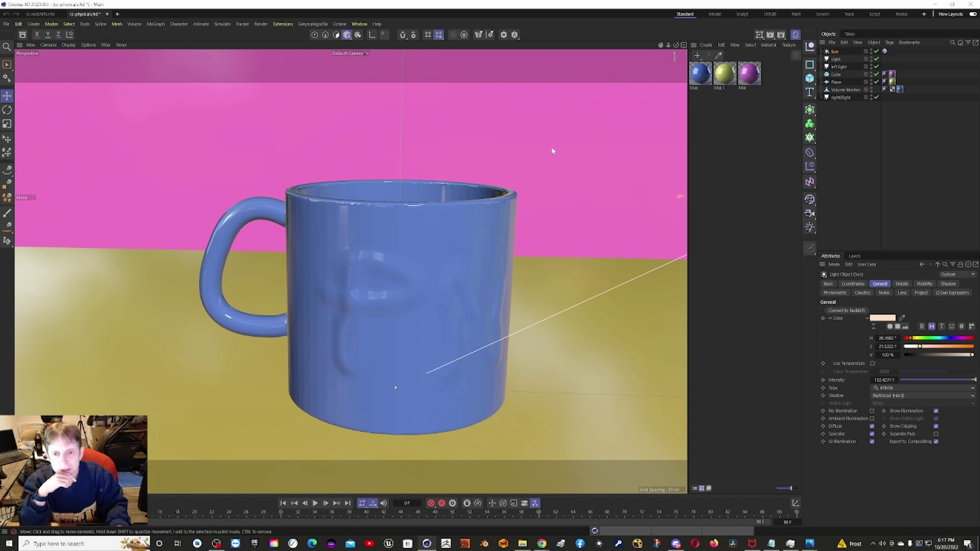
# Preview the mug with an interactive render region, check the general settings of the three area lights, and turn the region off.
pyautogui.click(259, 25)
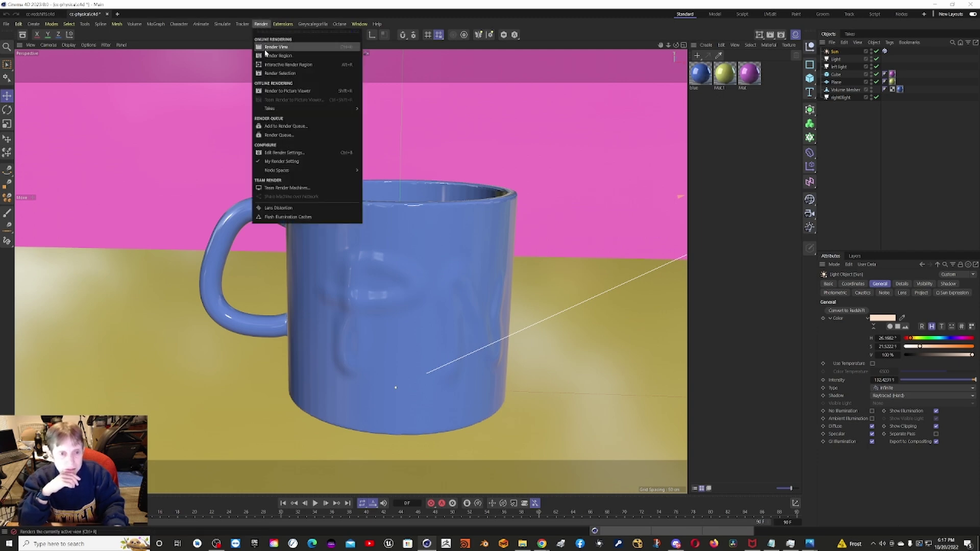
pyautogui.click(286, 65)
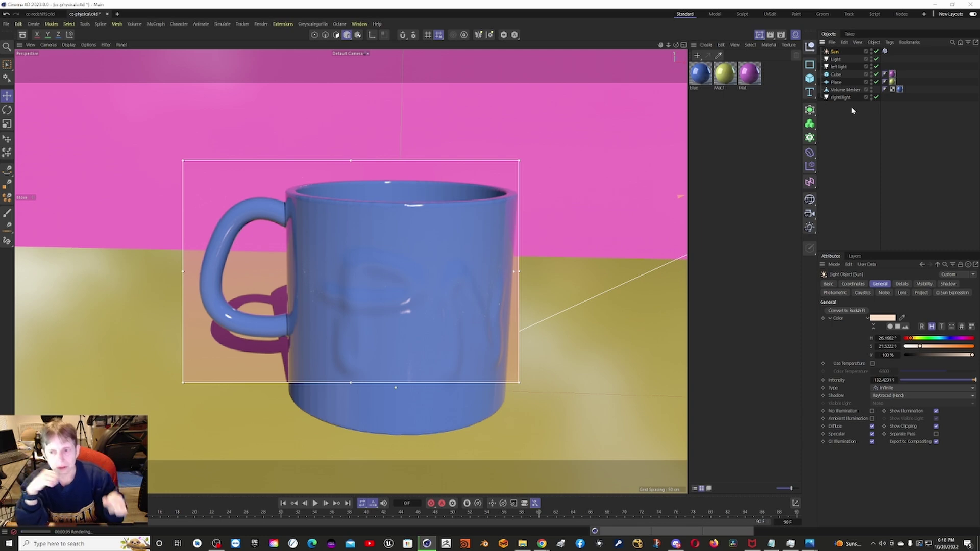
pyautogui.click(837, 60)
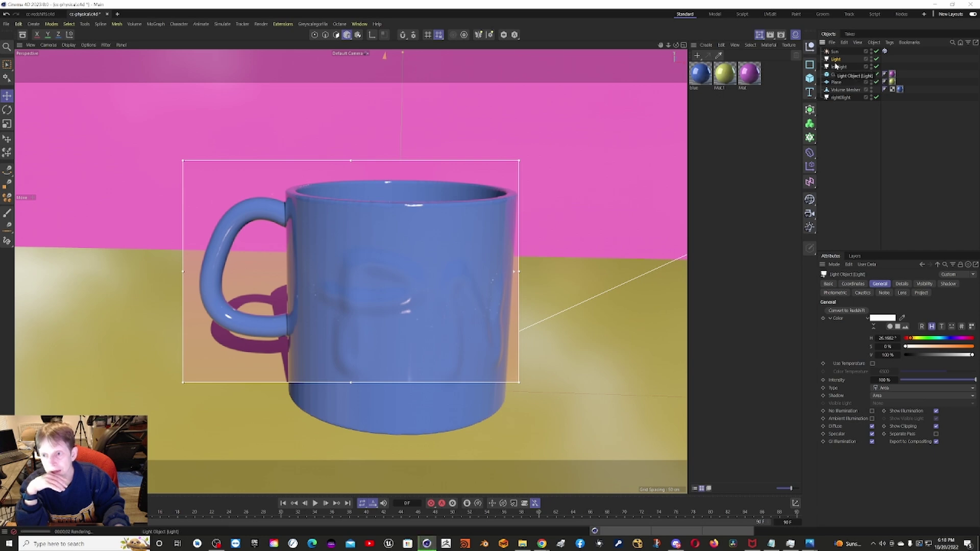
pyautogui.click(838, 68)
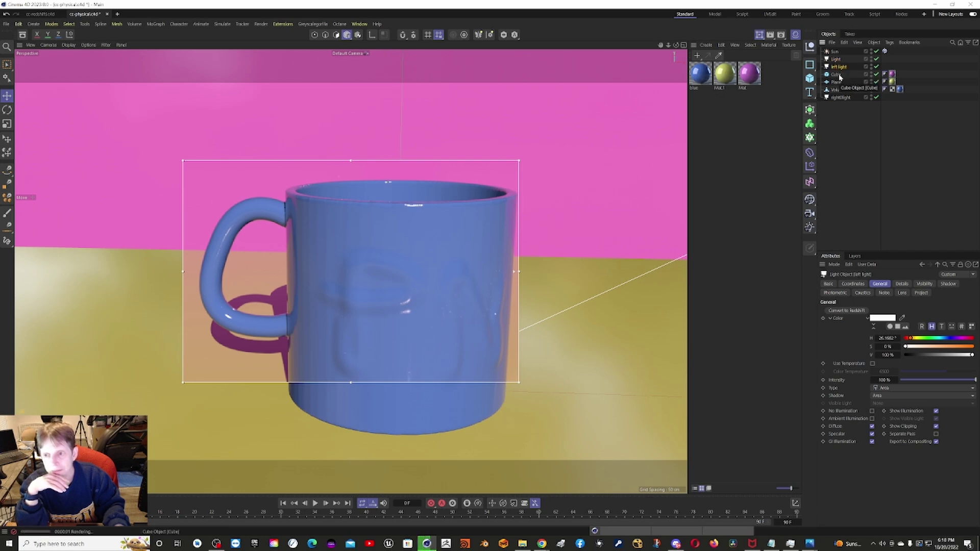
pyautogui.click(842, 97)
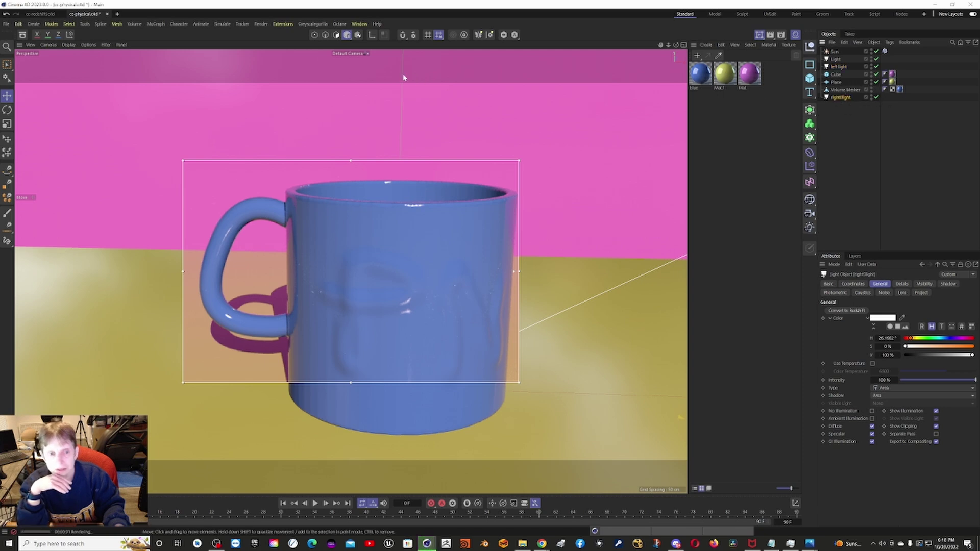
pyautogui.click(261, 24)
pyautogui.click(288, 65)
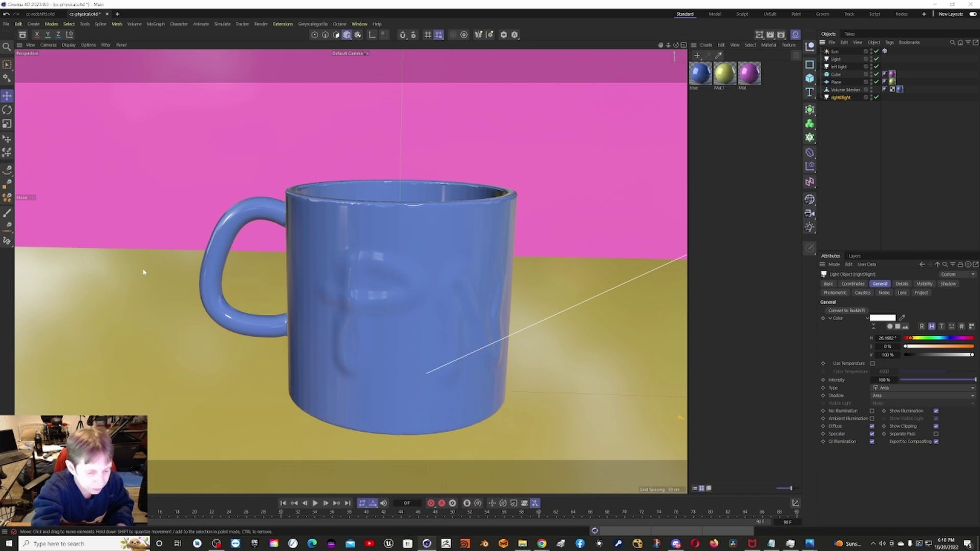
# Examine the light placement around the mug from the top and right views, and return to the perspective view.
pyautogui.press('F2')
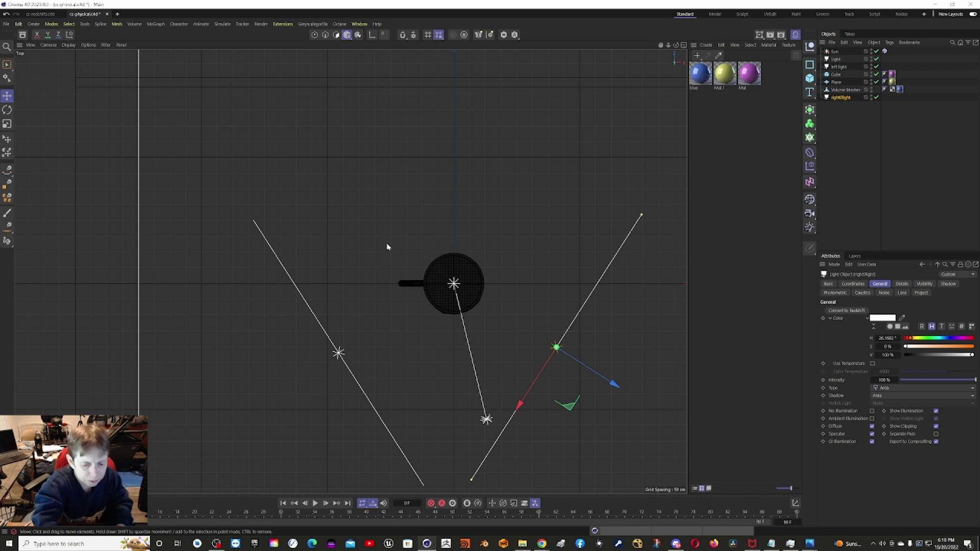
pyautogui.press('F3')
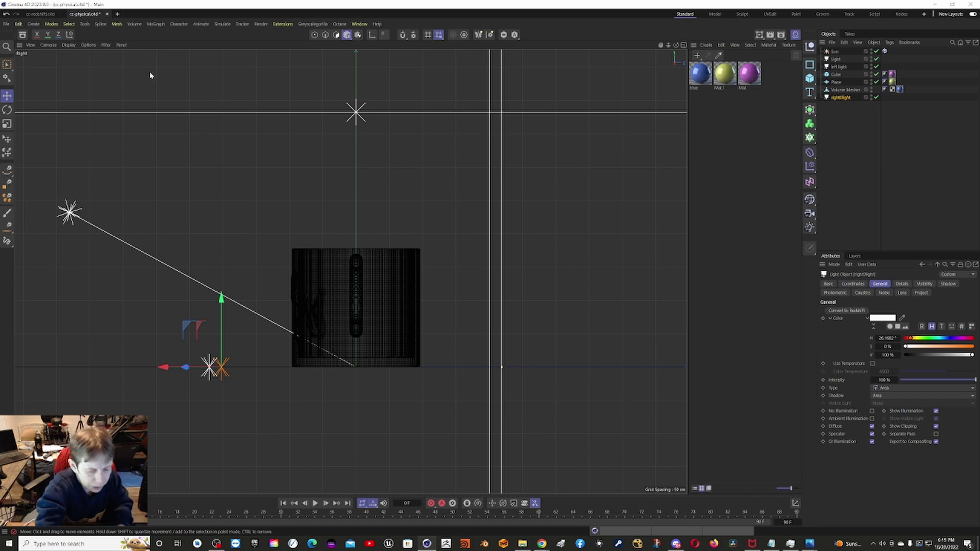
pyautogui.press('F1')
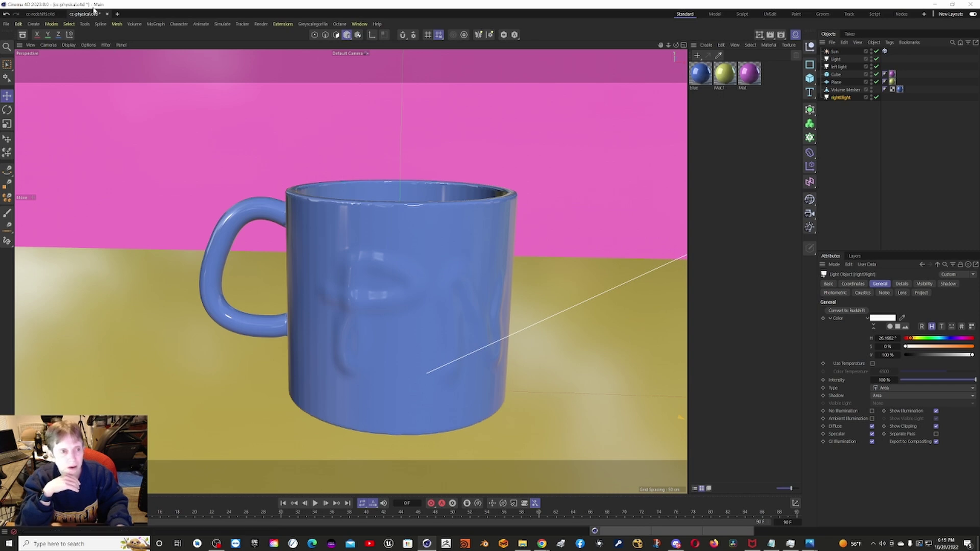
# Save the cc-physical.c4d project and switch to the Redshift version of the mug scene.
pyautogui.click(8, 24)
pyautogui.click(29, 126)
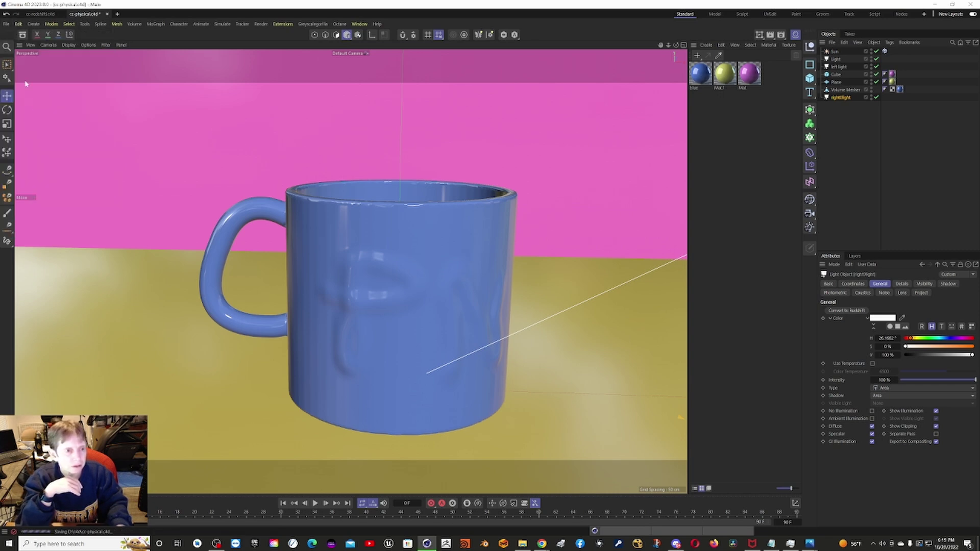
pyautogui.click(37, 14)
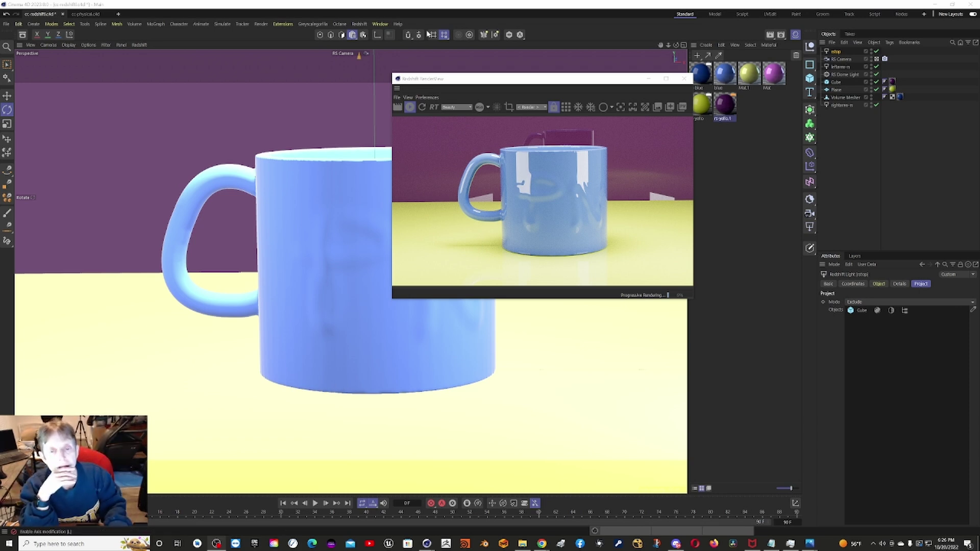
# Reposition the Redshift RenderView, restart its live render, and examine the reflections on the mug up close.
pyautogui.moveTo(545, 82); pyautogui.dragTo(517, 110)
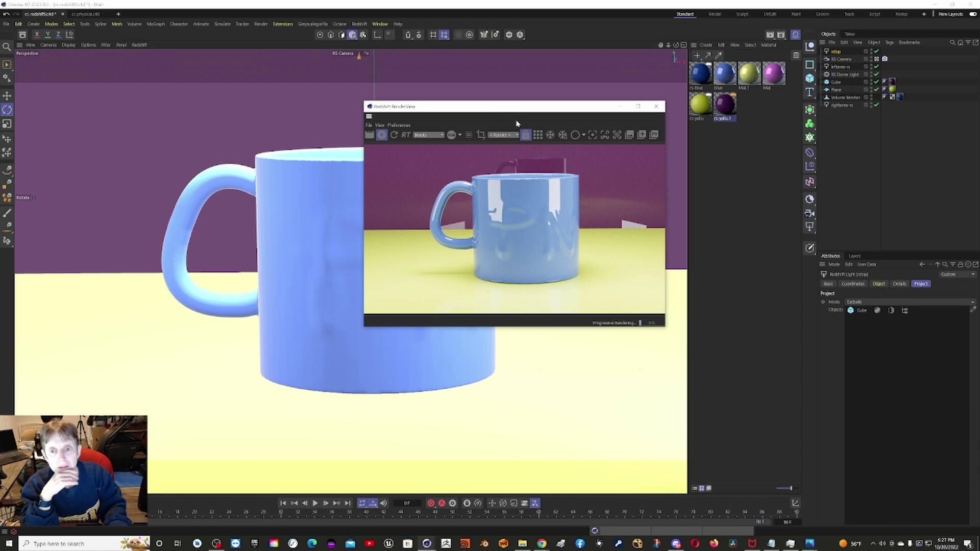
pyautogui.click(383, 137)
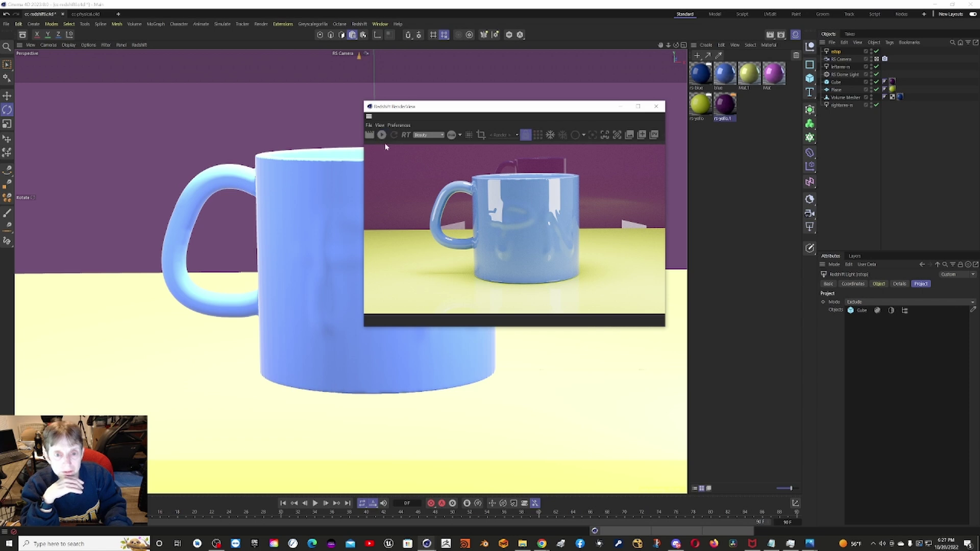
pyautogui.click(382, 135)
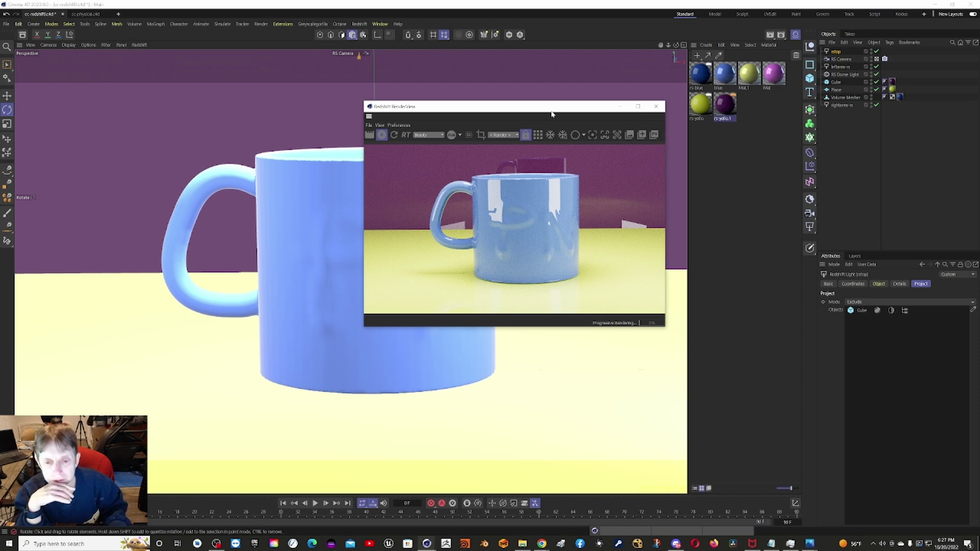
pyautogui.scroll(2, 545, 197)
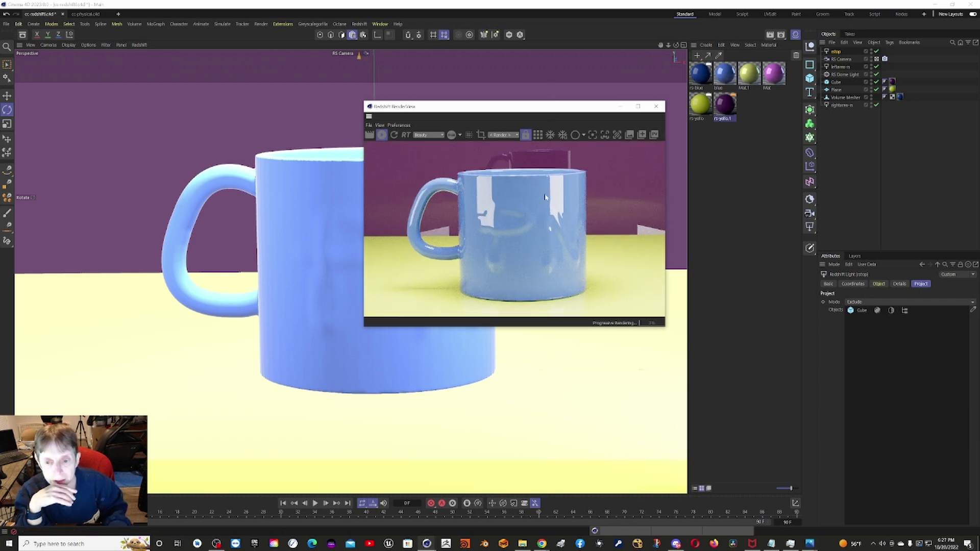
pyautogui.scroll(-2, 552, 197)
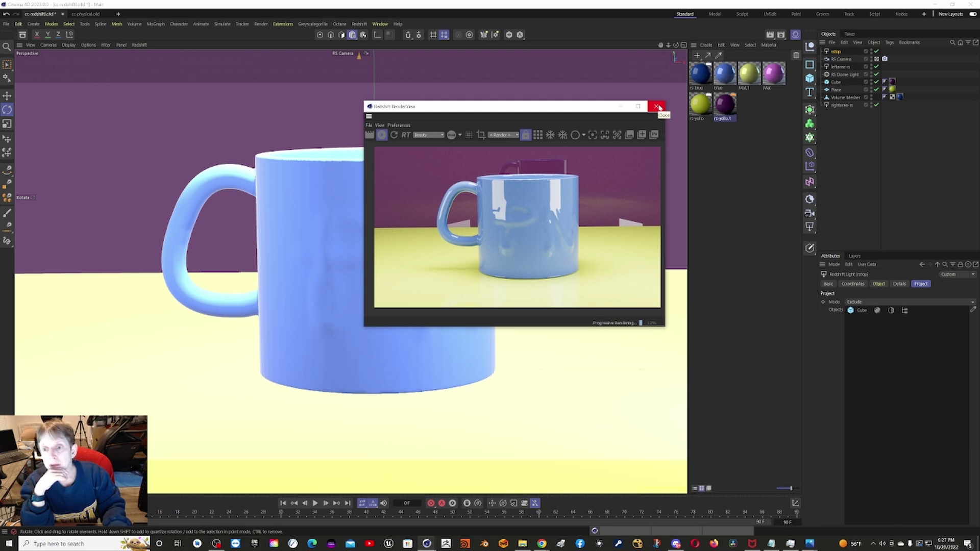
# Review the RS Dome Light's object and details settings and the Bokeh settings of the RS Camera's tag.
pyautogui.click(851, 76)
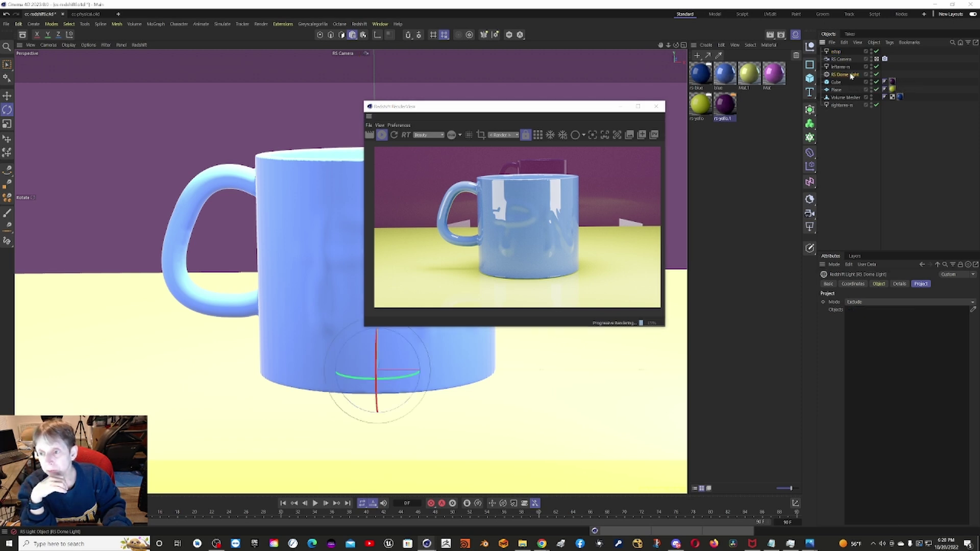
pyautogui.click(878, 284)
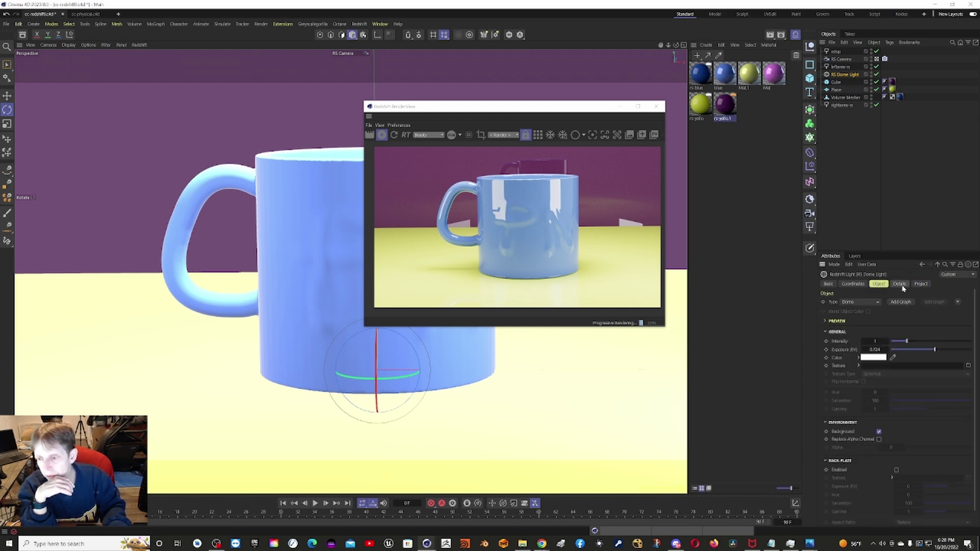
pyautogui.click(899, 285)
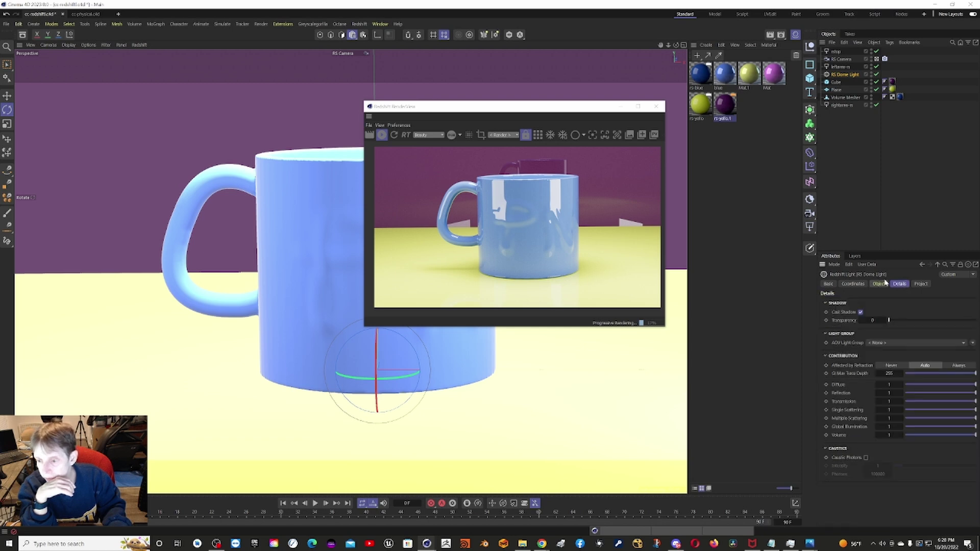
pyautogui.click(879, 284)
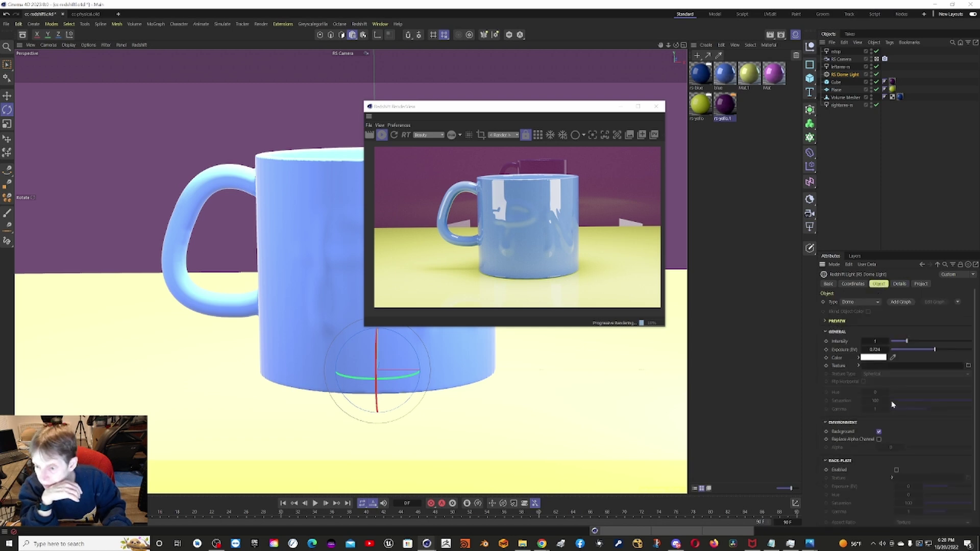
pyautogui.scroll(-1, 893, 404)
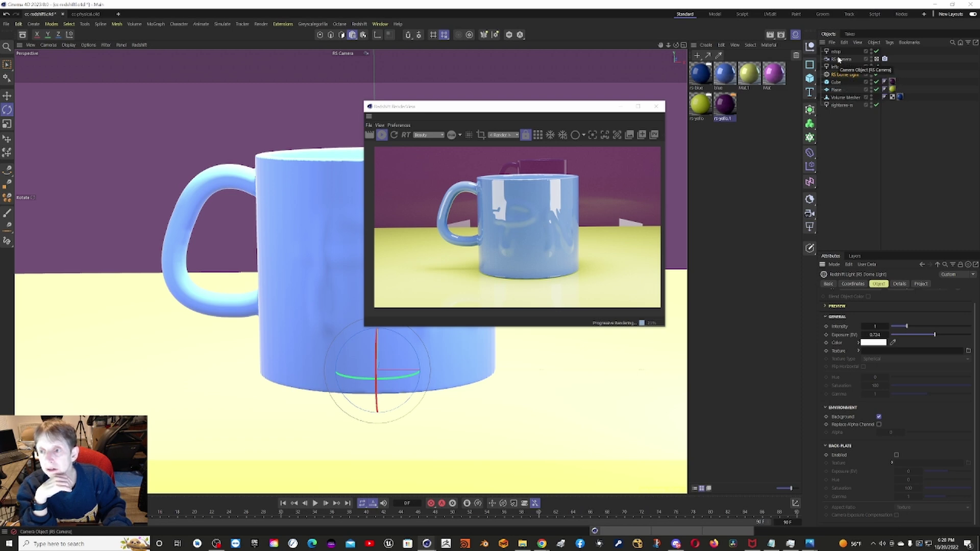
pyautogui.click(885, 59)
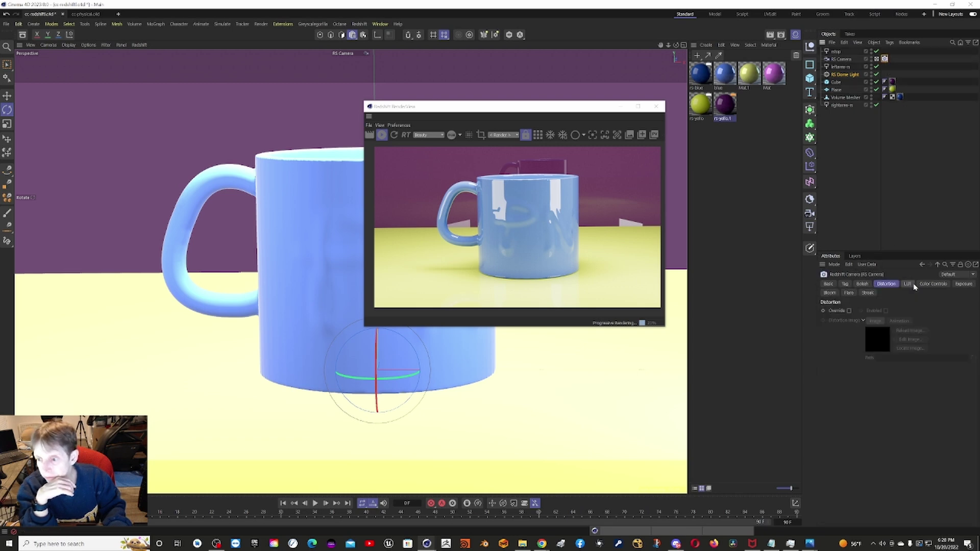
pyautogui.click(863, 285)
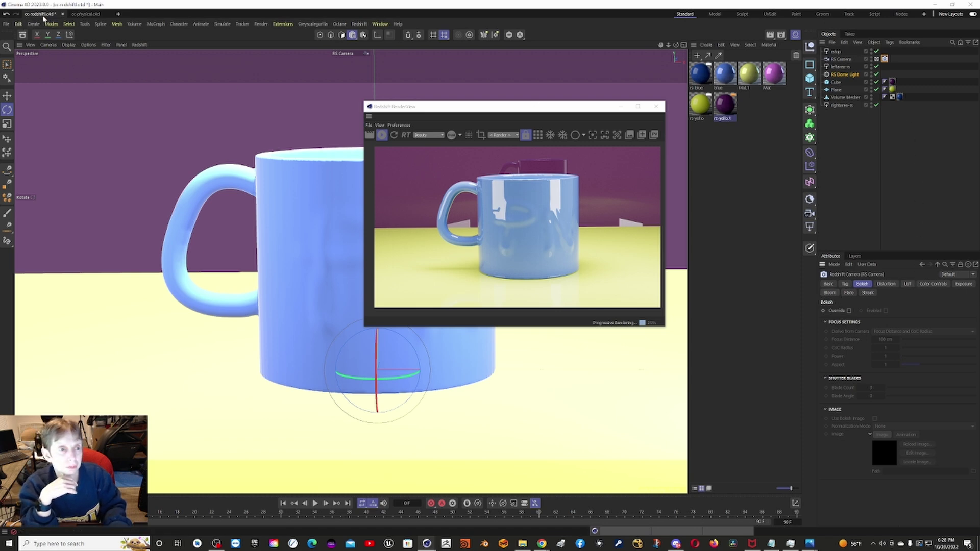
# Switch to the cc-physical.c4d project, add a standard camera, and make it the active view camera.
pyautogui.click(100, 13)
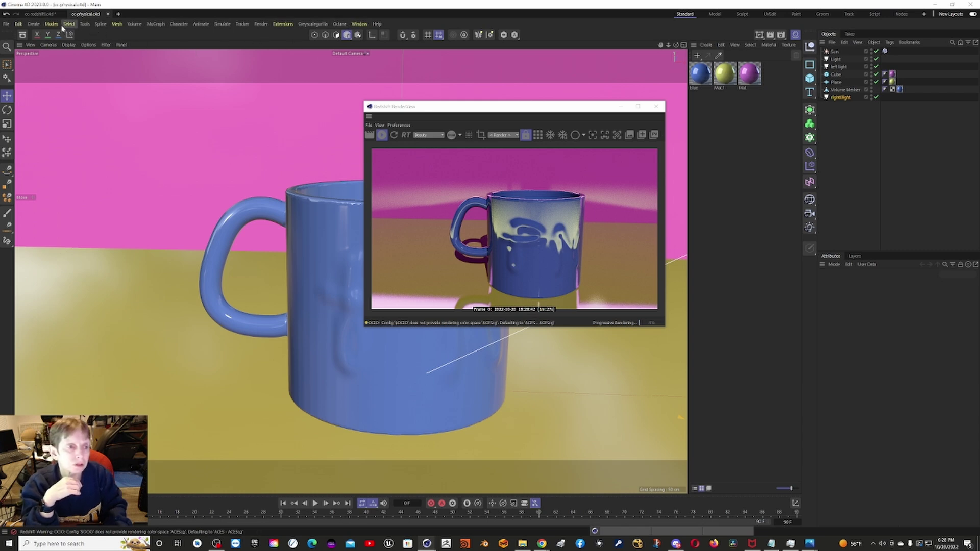
pyautogui.click(33, 24)
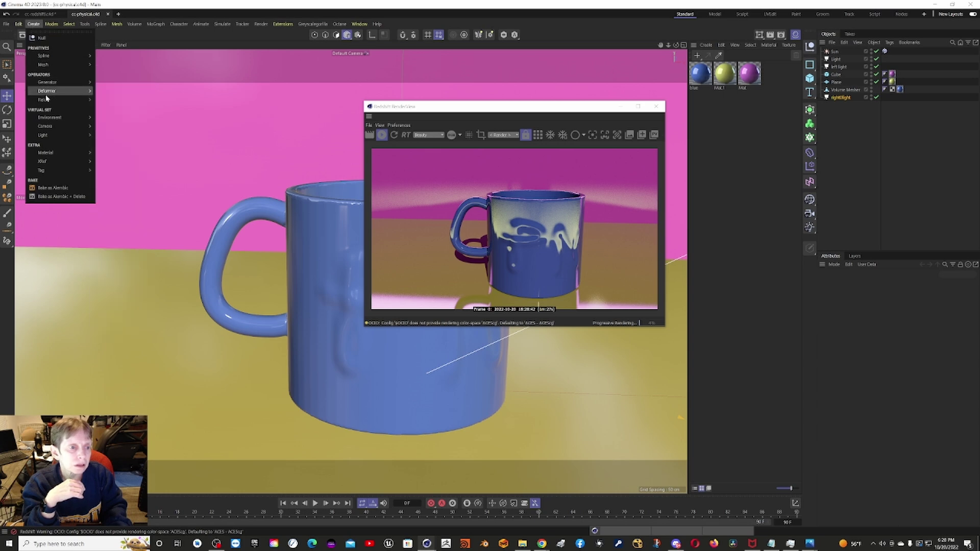
pyautogui.moveTo(49, 99)
pyautogui.moveTo(64, 126)
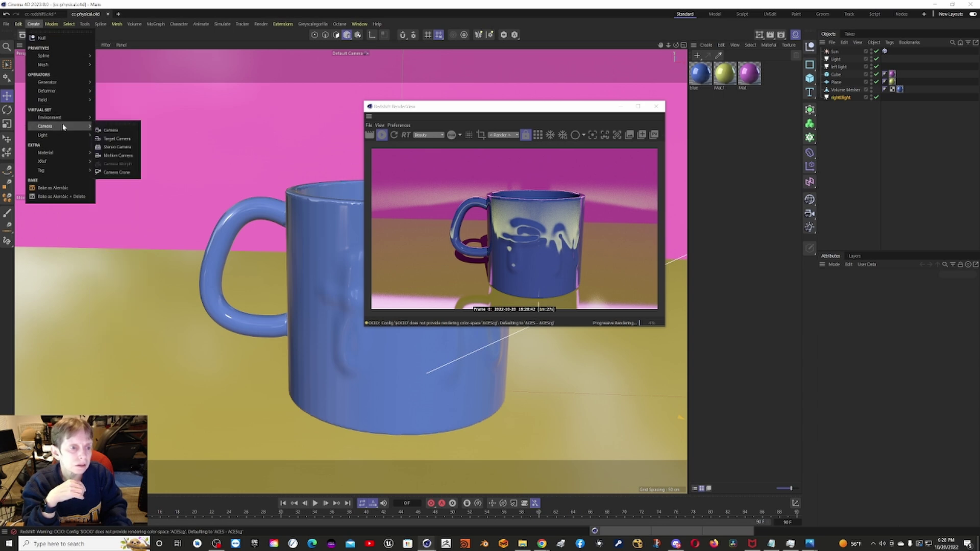
pyautogui.click(110, 130)
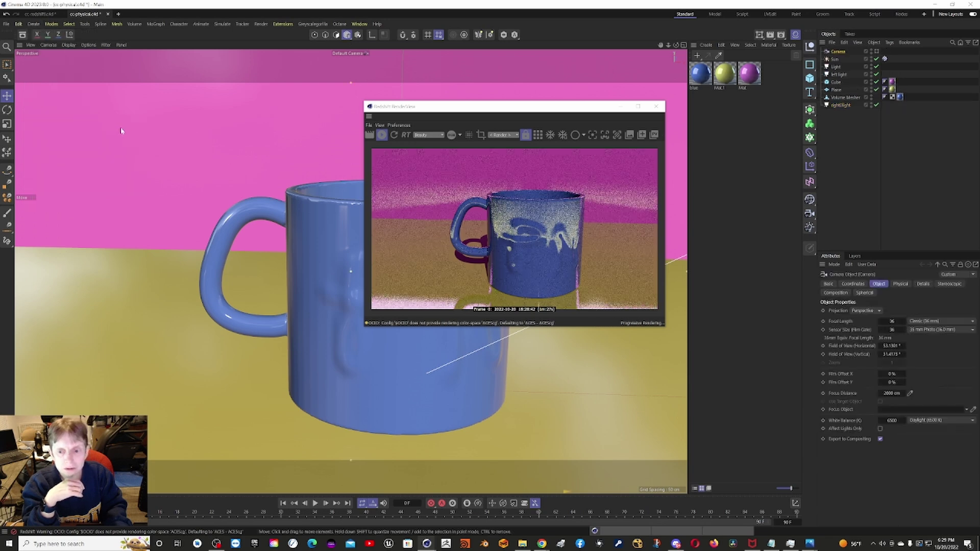
pyautogui.click(877, 51)
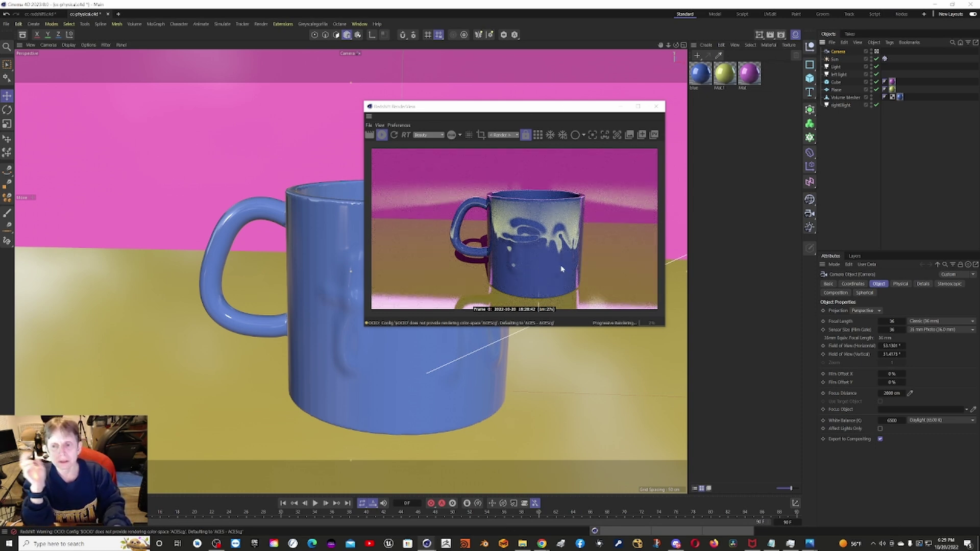
# Add a Protection tag to the Camera in the cc-physical.c4d project.
pyautogui.rightClick(842, 55)
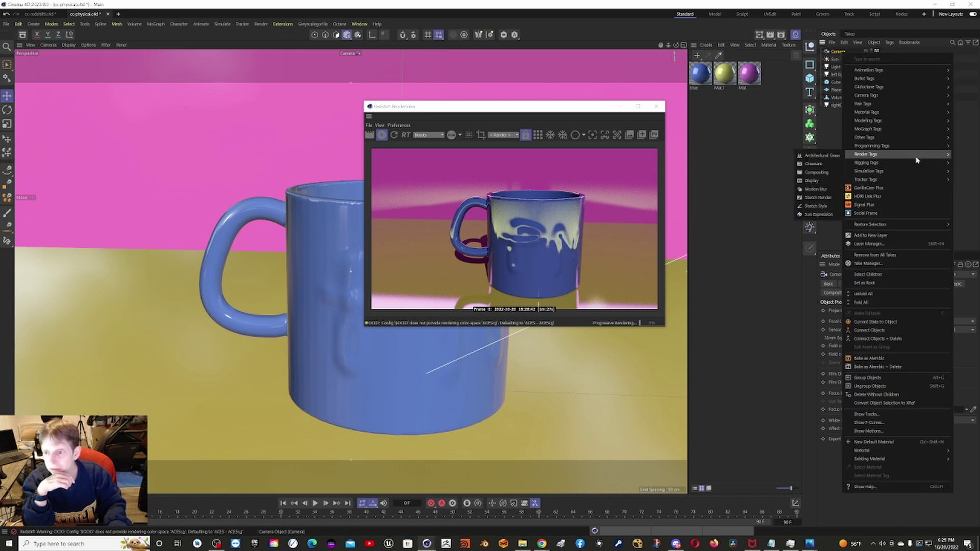
pyautogui.moveTo(917, 166)
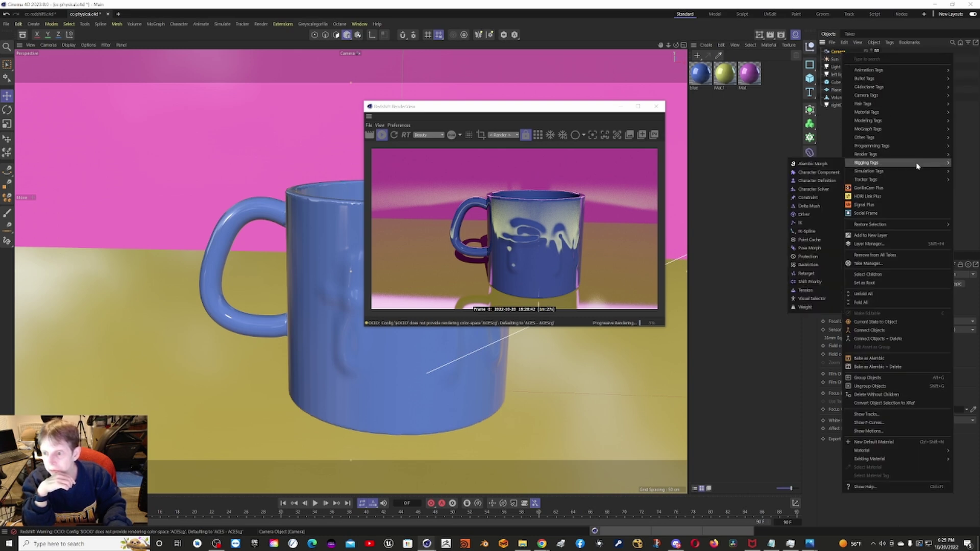
pyautogui.click(809, 257)
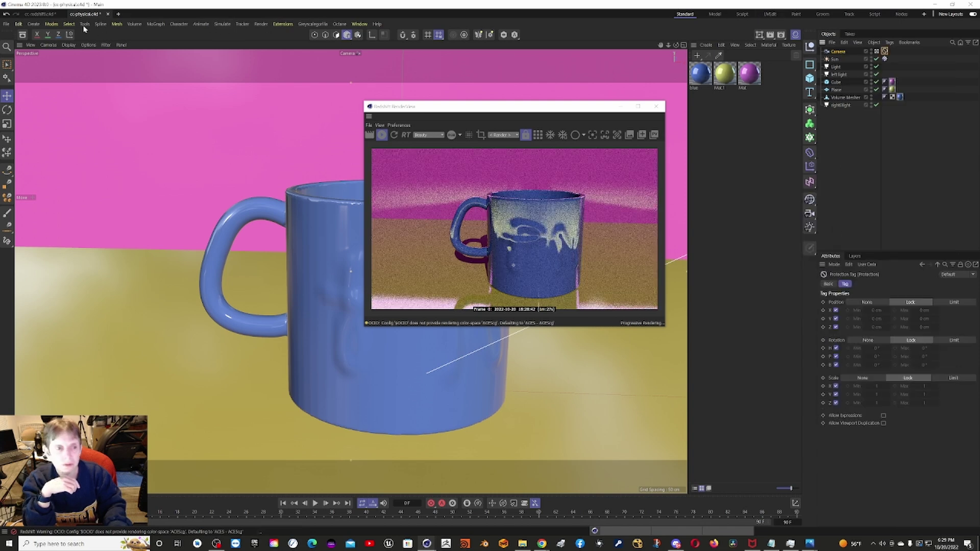
# Switch to the Redshift version of the mug scene and add a Protection tag to the RS Camera.
pyautogui.click(46, 15)
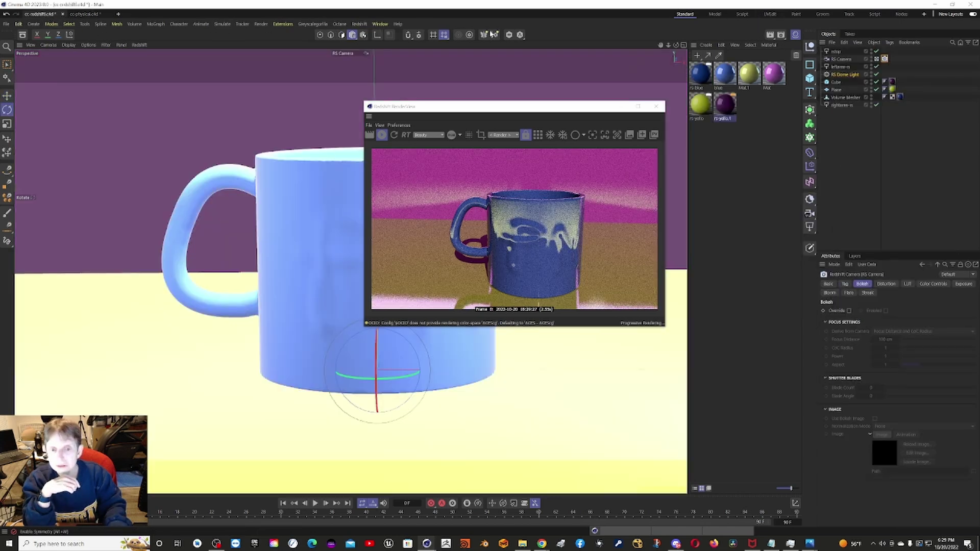
pyautogui.rightClick(847, 61)
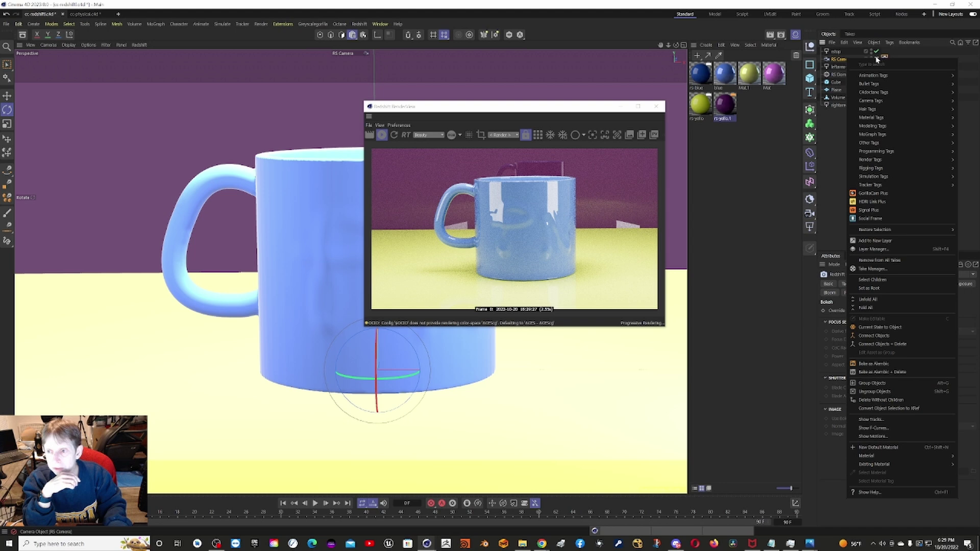
pyautogui.moveTo(937, 170)
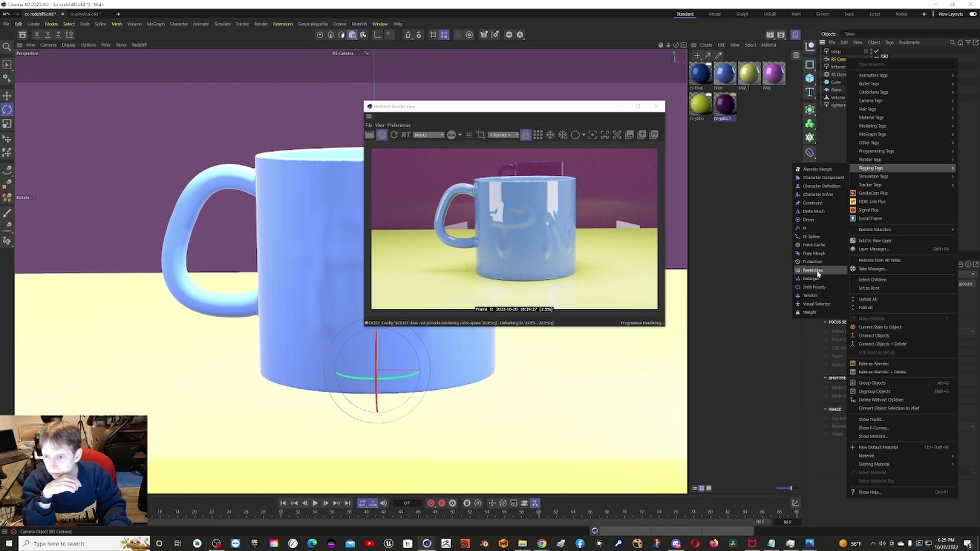
pyautogui.click(812, 262)
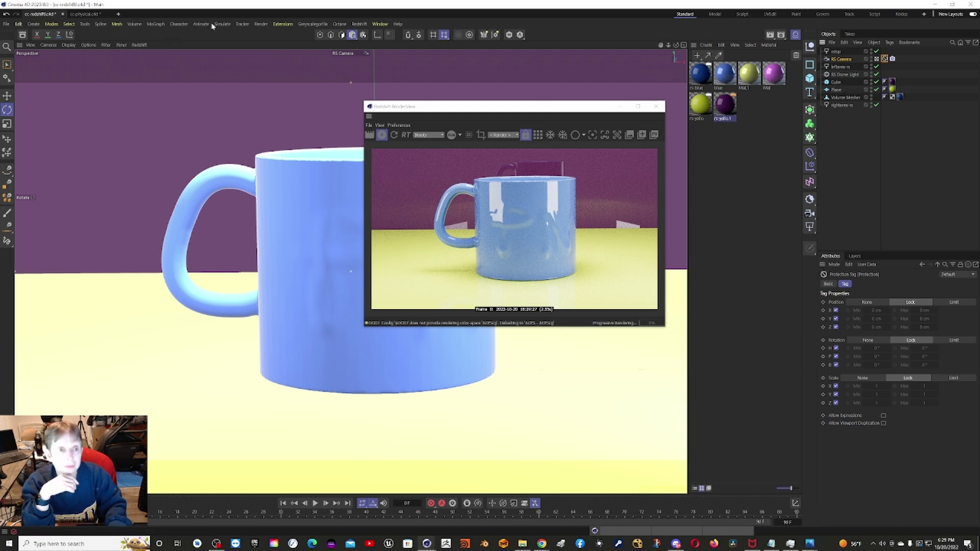
# In the Redshift global render settings, set the reflection trace depth to 5 and enable hardware ray tracing.
pyautogui.click(261, 24)
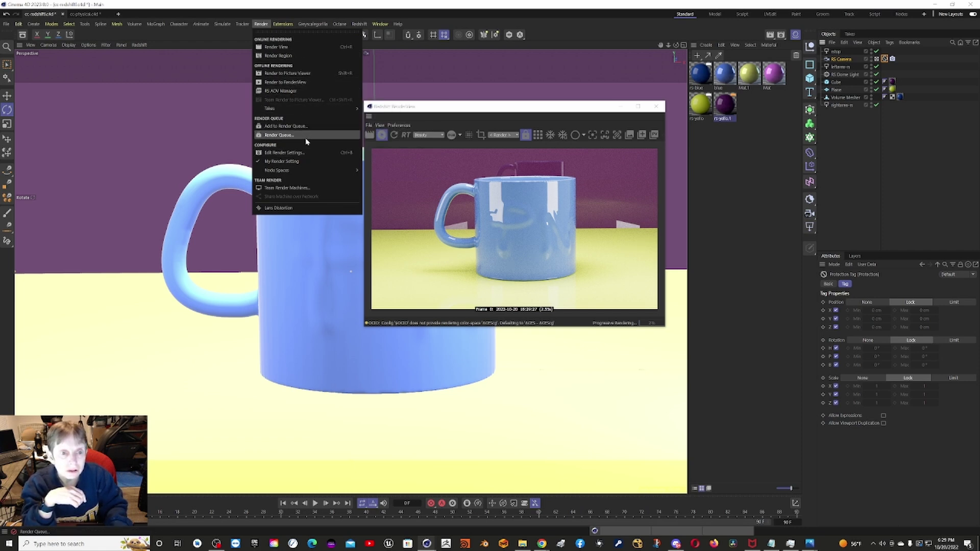
pyautogui.click(306, 152)
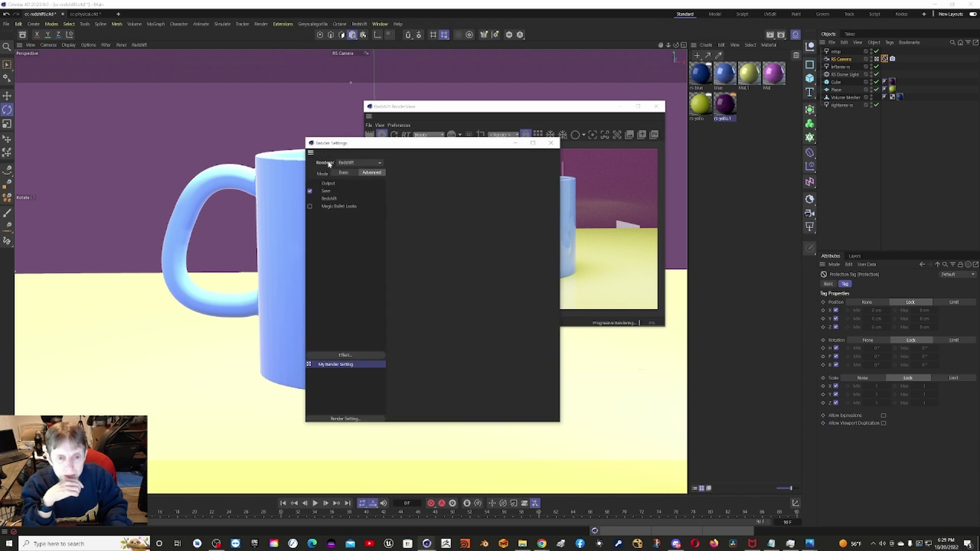
pyautogui.click(331, 198)
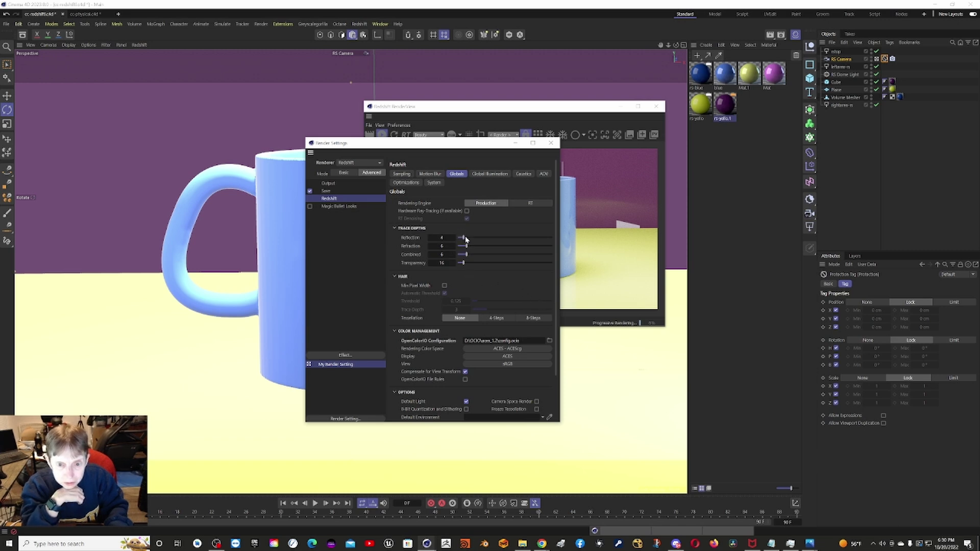
pyautogui.moveTo(465, 238); pyautogui.dragTo(465, 238)
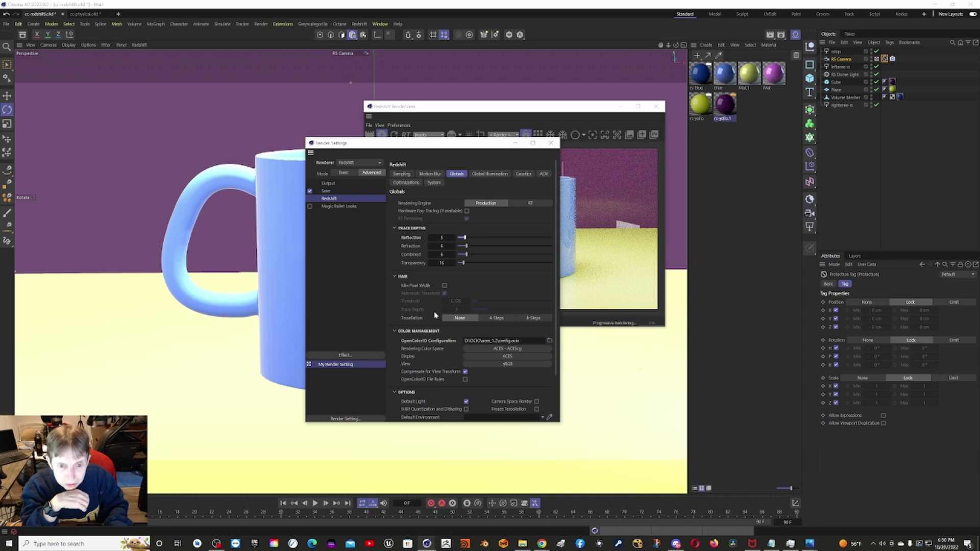
pyautogui.click(467, 211)
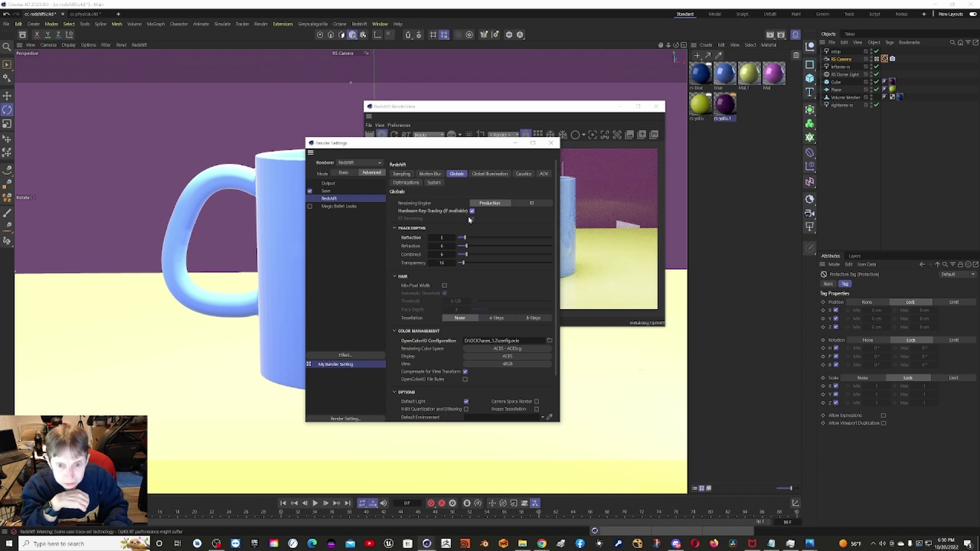
# Compare the Redshift Global Illumination settings with cc-physical.c4d's Physical, Options, Material Override, Team Render and Stereoscopic render settings.
pyautogui.click(483, 174)
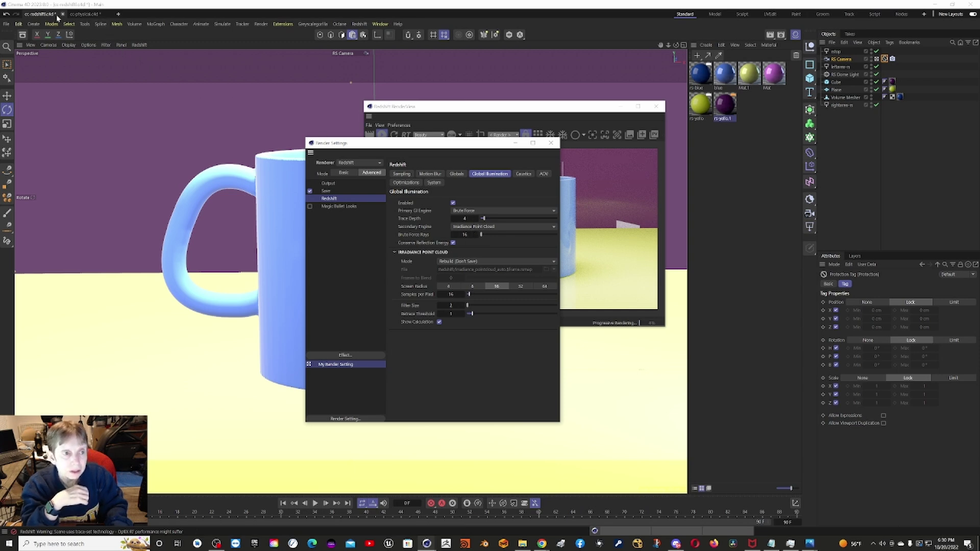
pyautogui.click(84, 13)
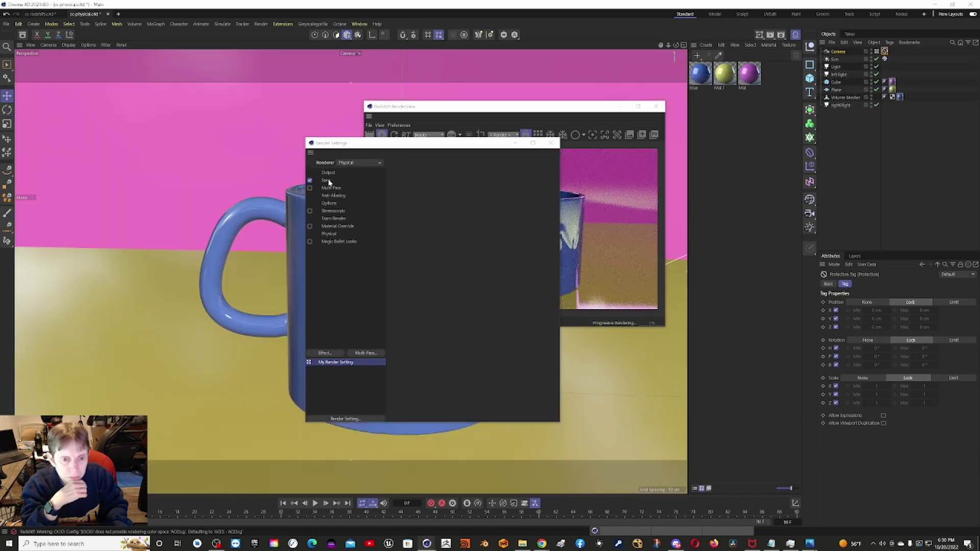
pyautogui.click(329, 234)
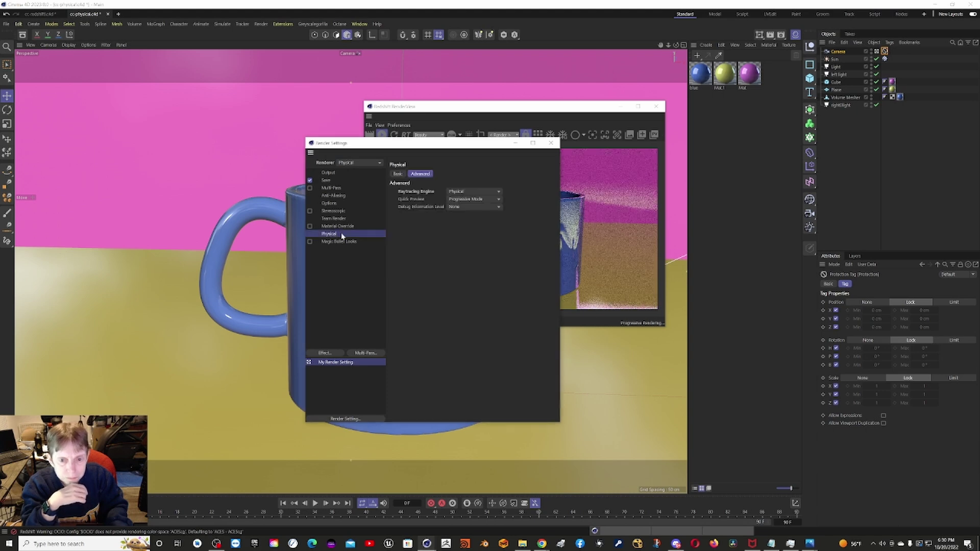
pyautogui.click(404, 175)
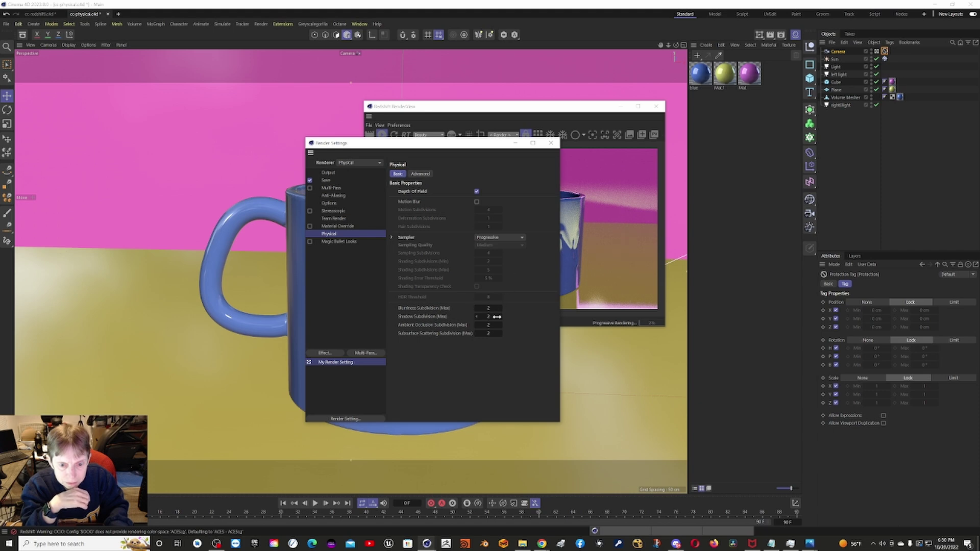
pyautogui.click(329, 203)
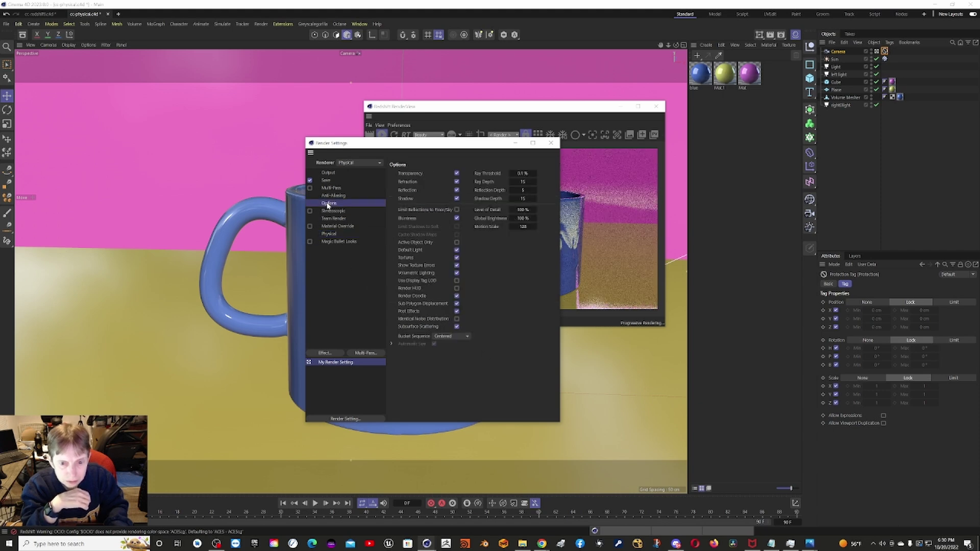
pyautogui.click(330, 234)
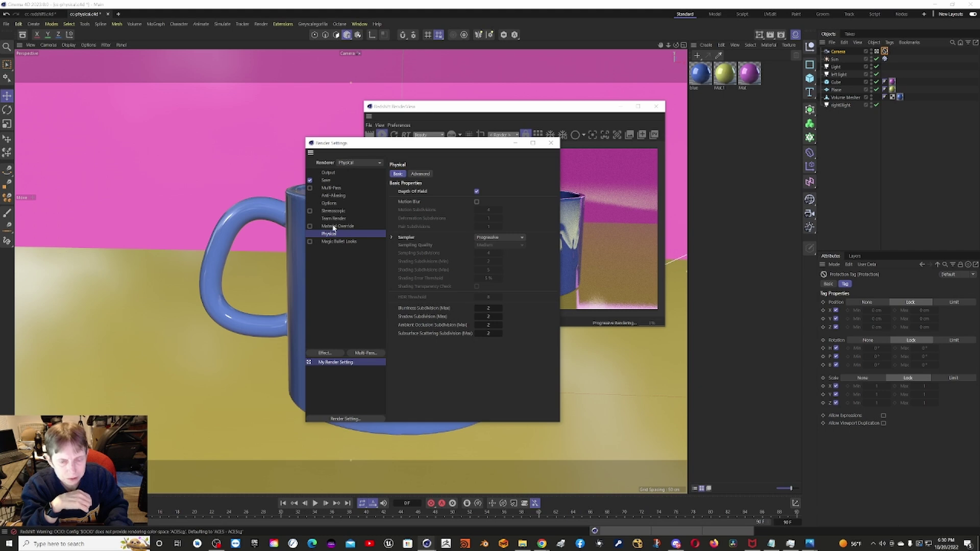
pyautogui.click(333, 227)
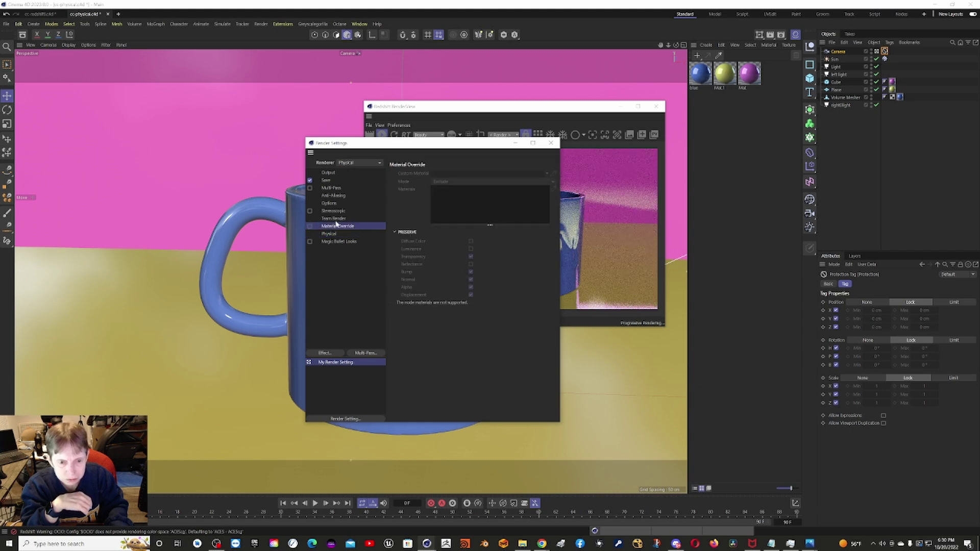
pyautogui.click(337, 219)
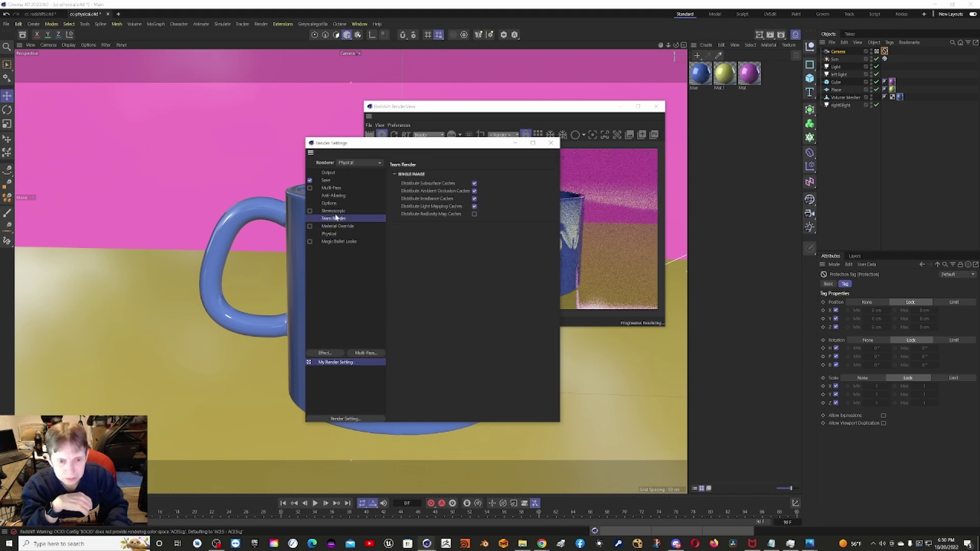
pyautogui.click(334, 211)
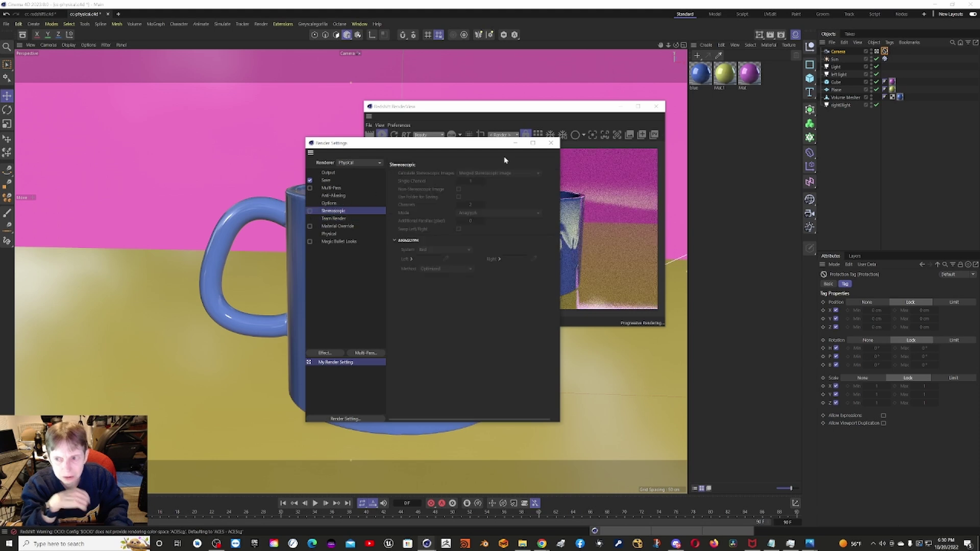
# Review the shadow, general and coordinate settings of the right light in the Physical scene.
pyautogui.click(843, 105)
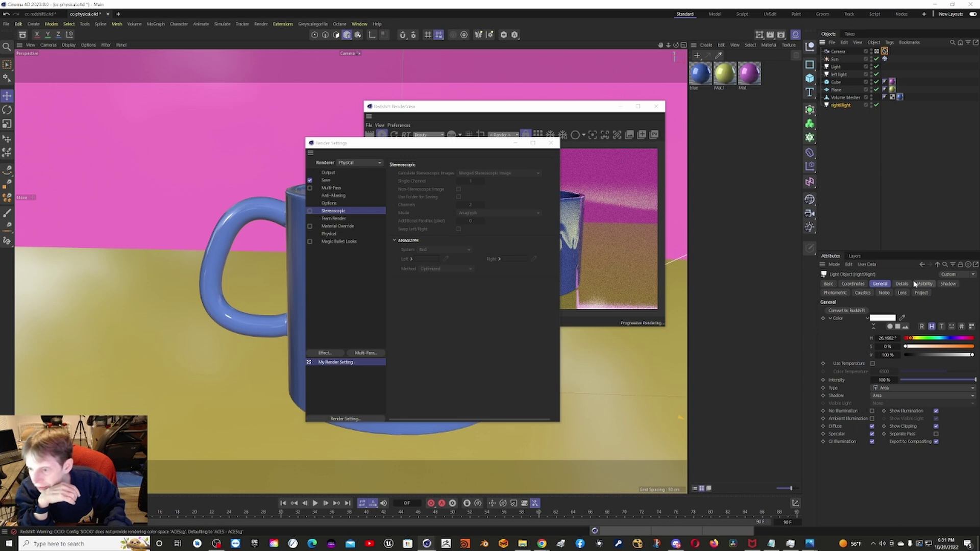
pyautogui.click(948, 284)
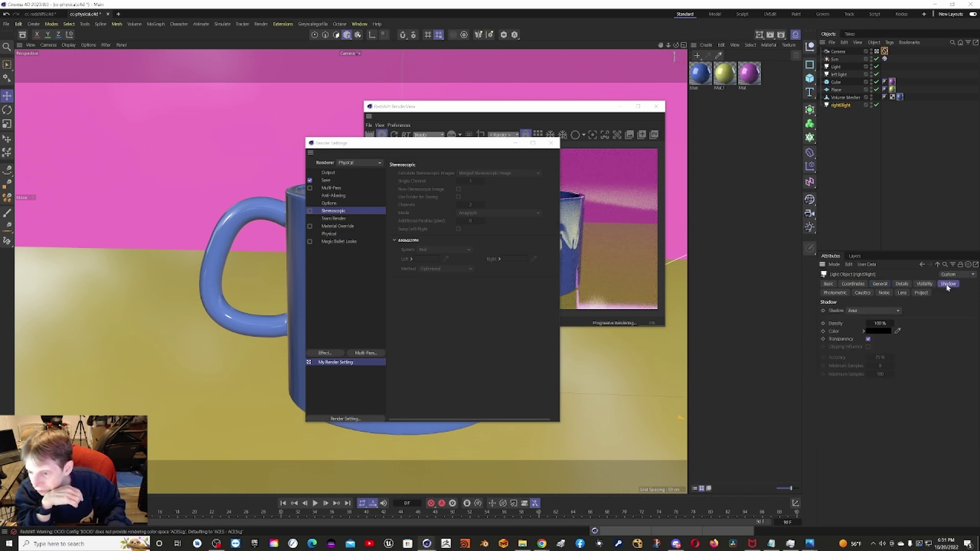
pyautogui.click(880, 284)
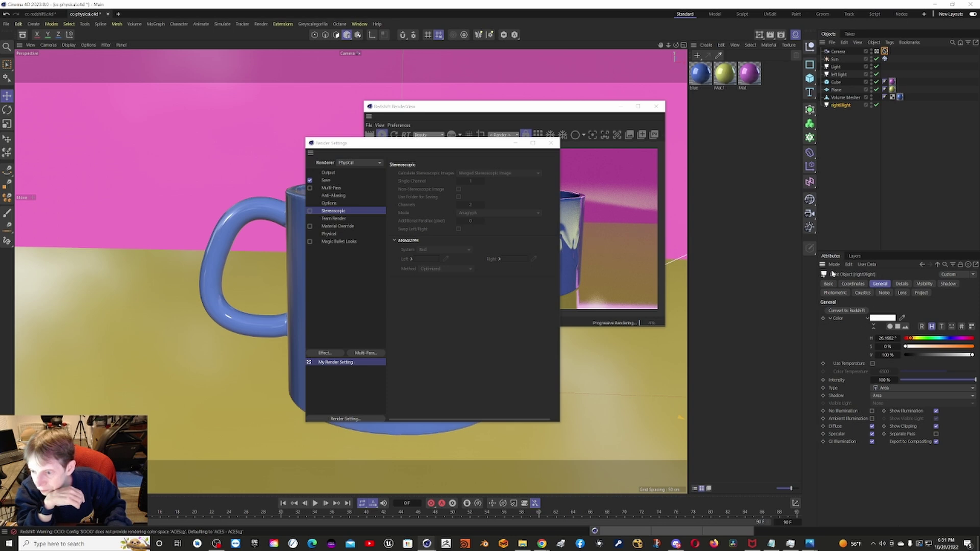
pyautogui.click(854, 285)
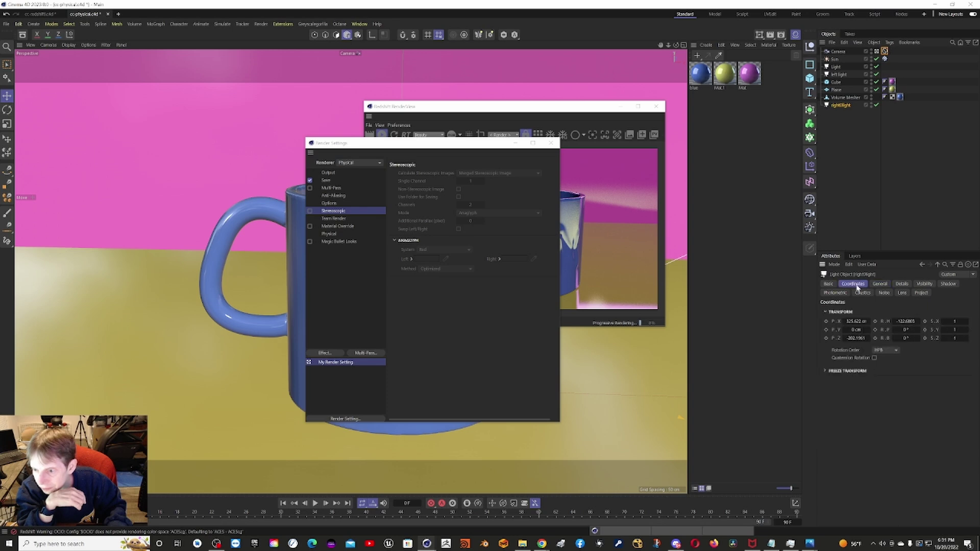
pyautogui.click(881, 284)
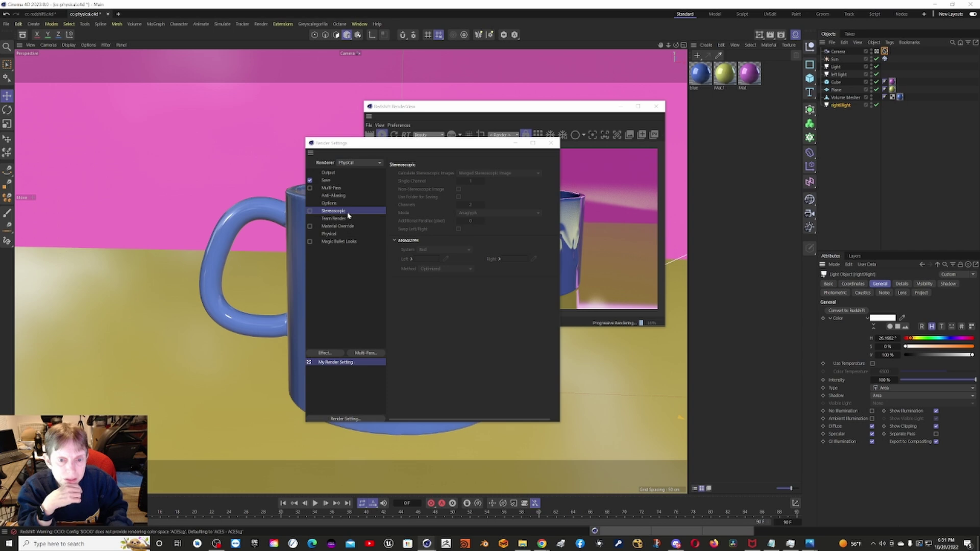
# Examine the Physical renderer's expanded Sampler settings, its advanced settings and the general render options.
pyautogui.click(330, 234)
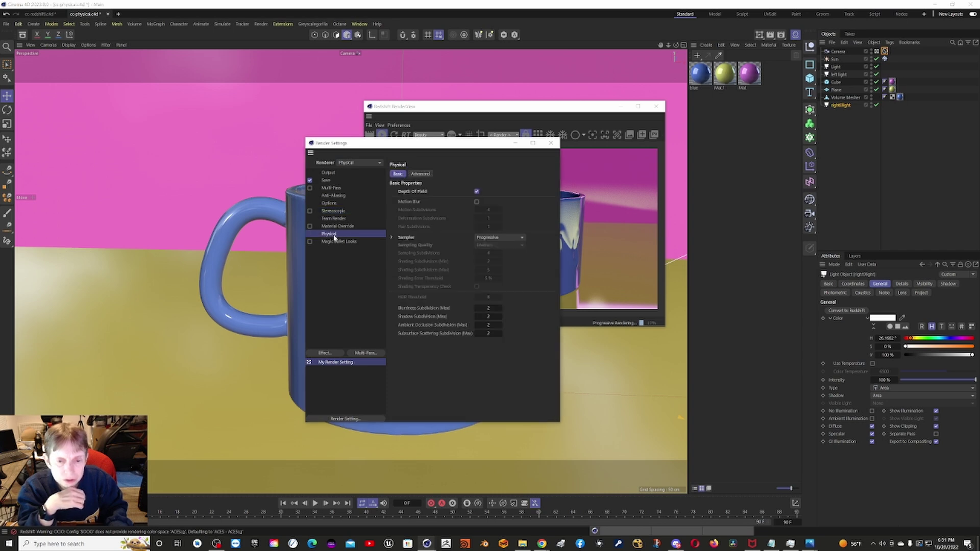
pyautogui.click(392, 237)
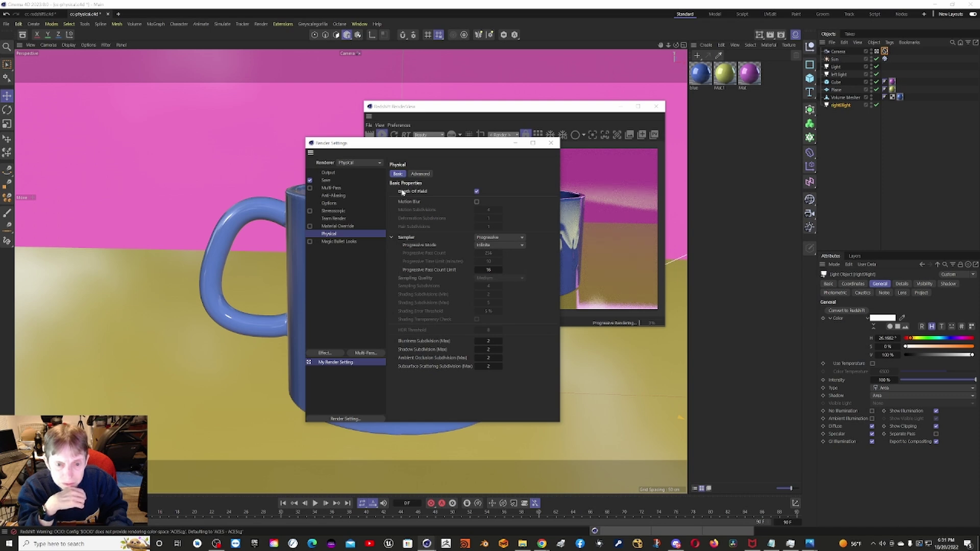
pyautogui.click(420, 173)
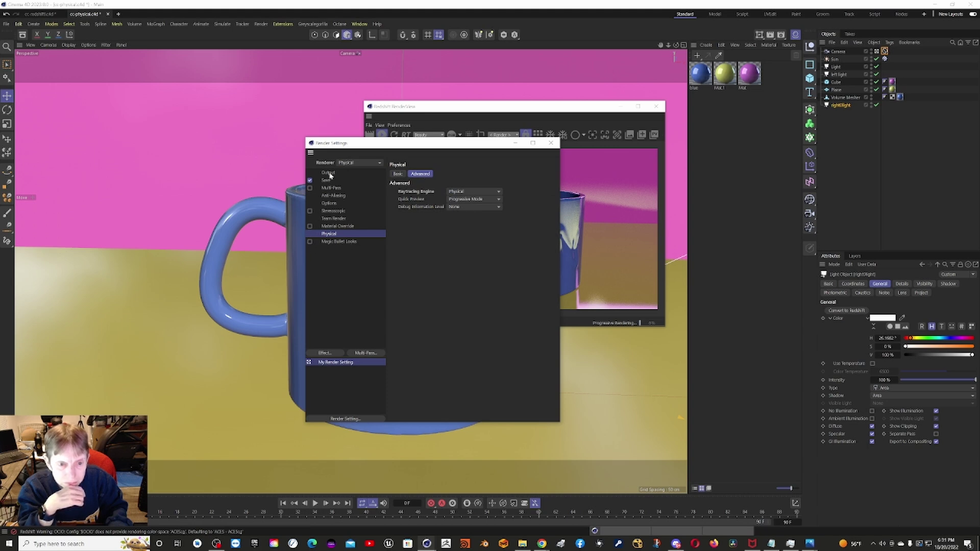
pyautogui.click(335, 204)
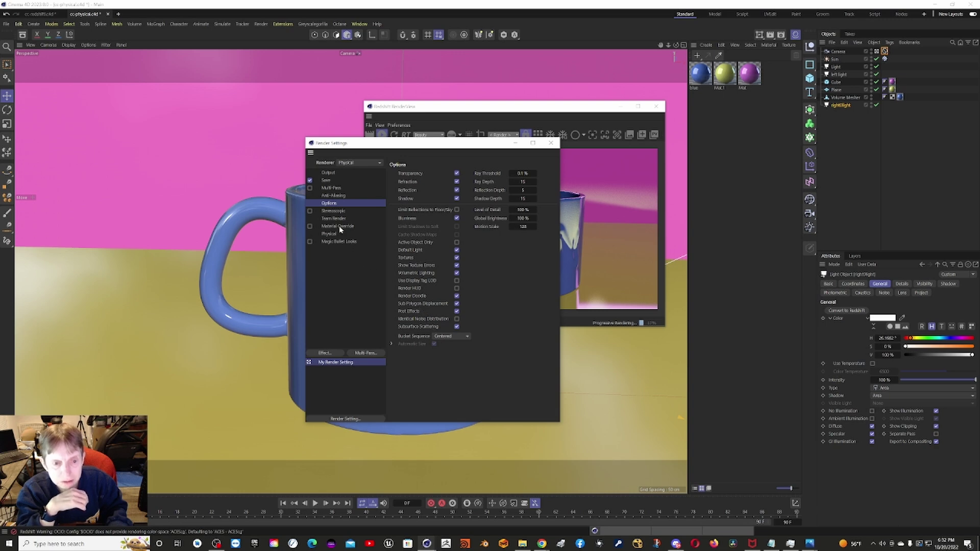
pyautogui.click(839, 109)
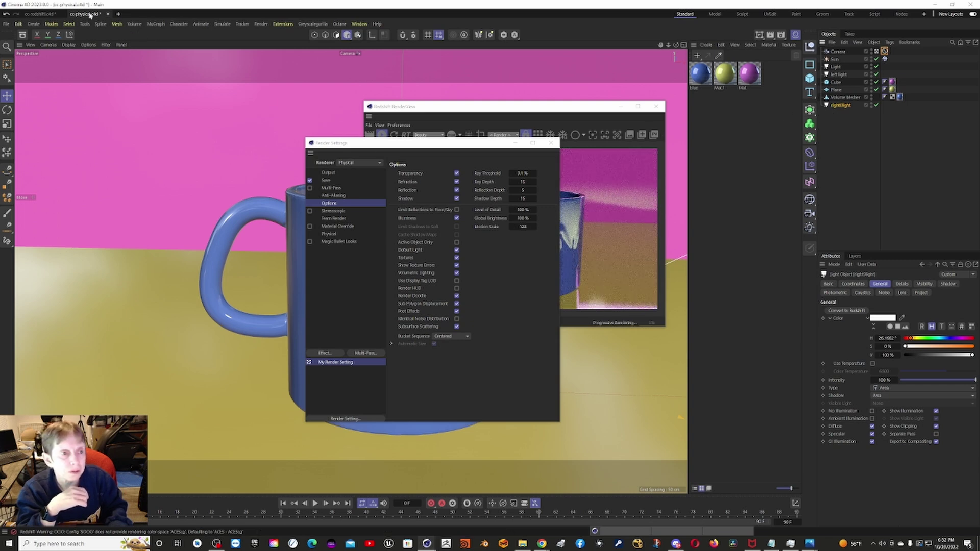
# Return to the Redshift project, review its Global Illumination render settings, and reposition the Render Settings window over the mug.
pyautogui.click(41, 15)
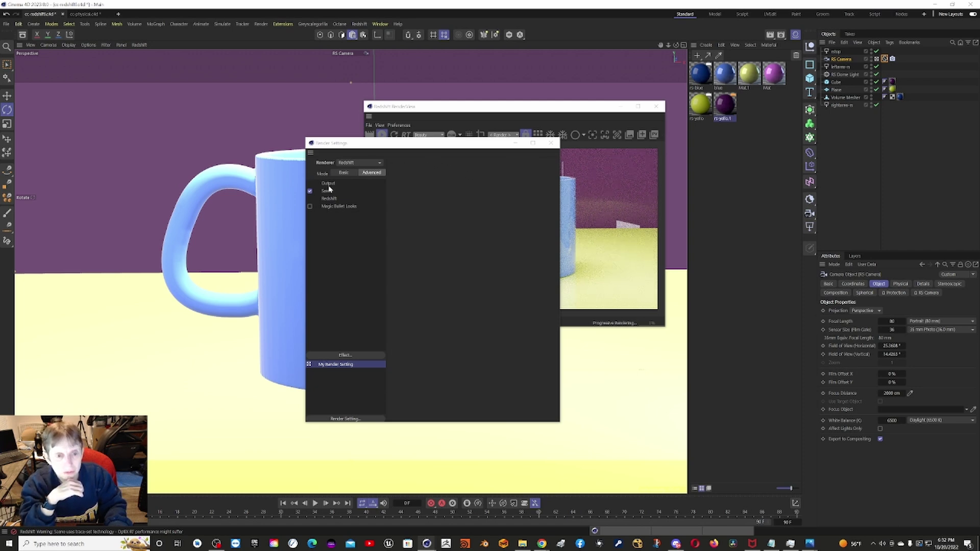
pyautogui.click(330, 198)
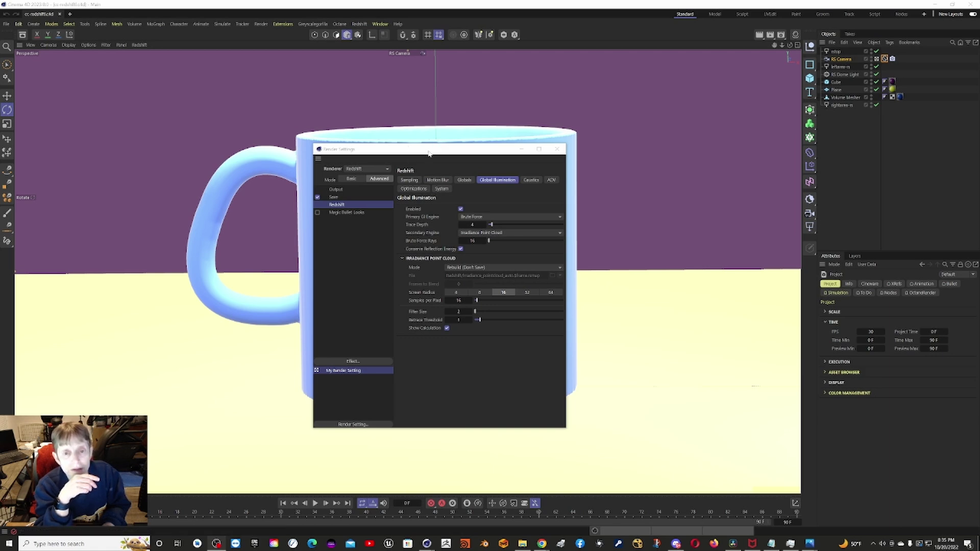
pyautogui.moveTo(430, 151); pyautogui.dragTo(660, 193)
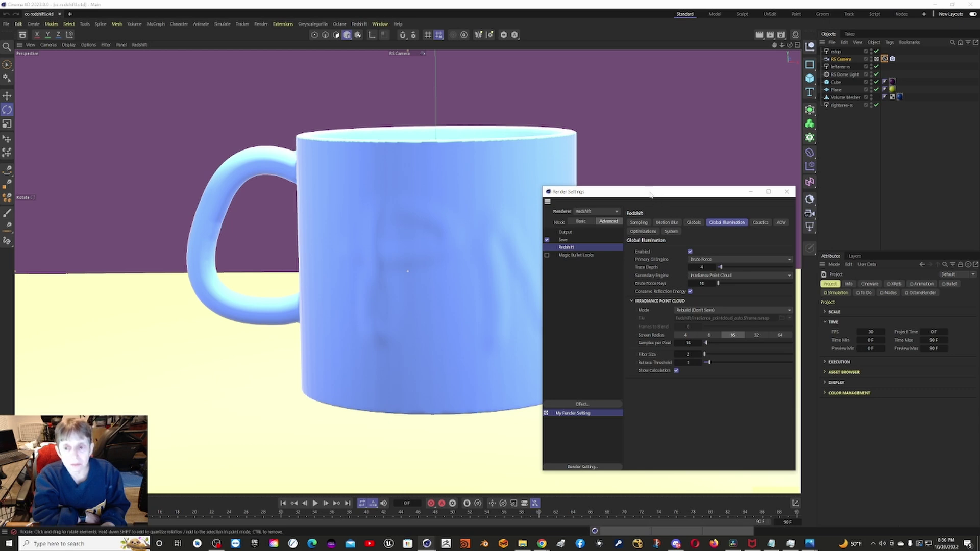
pyautogui.moveTo(649, 194); pyautogui.dragTo(486, 189)
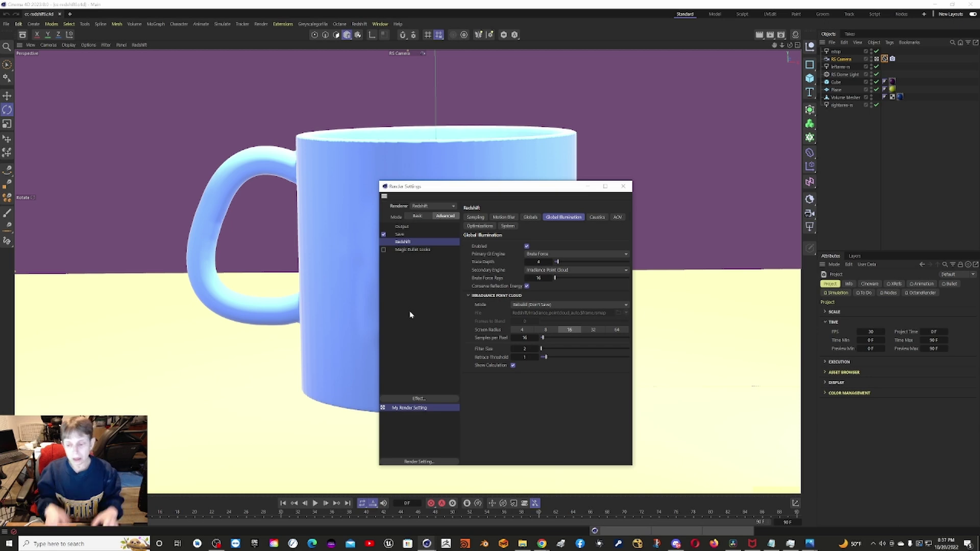
# Mute the computer's speakers.
pyautogui.click(882, 544)
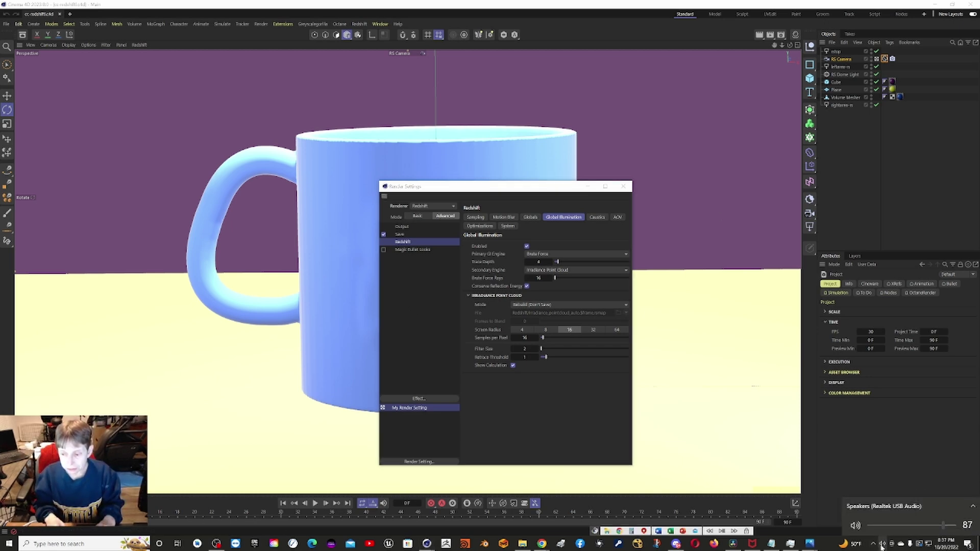
pyautogui.click(856, 526)
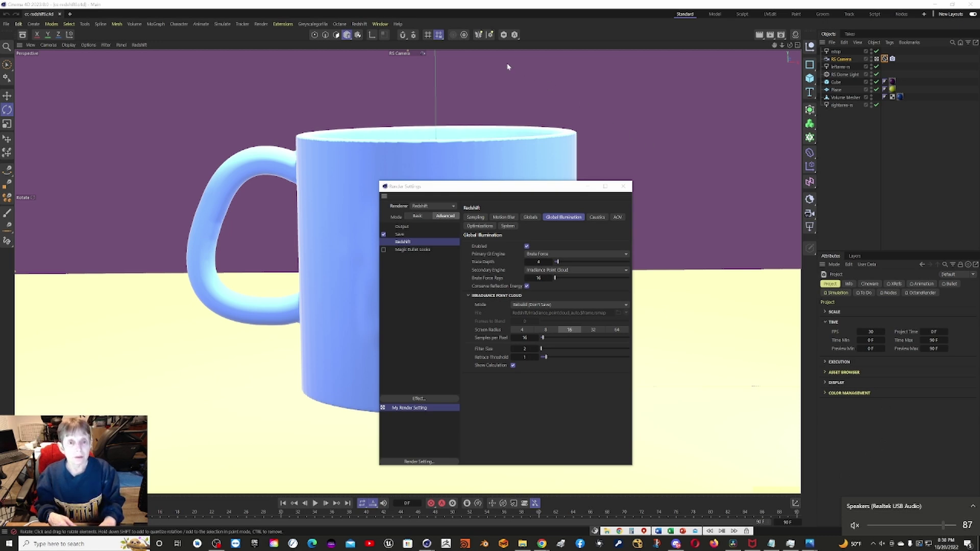
# Open the Redshift RenderView, start a live progressive render of the mug, and move its window clear of the Render Settings.
pyautogui.click(359, 24)
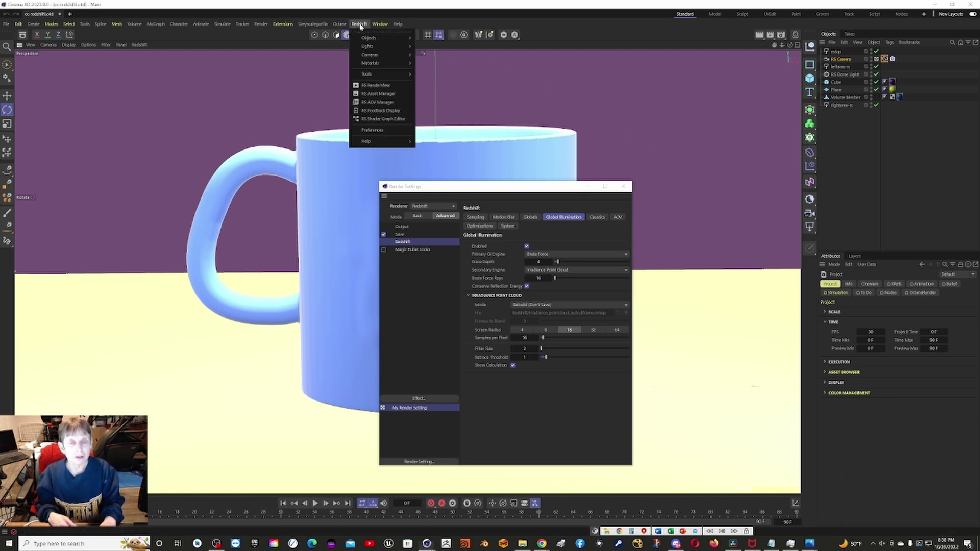
pyautogui.click(392, 87)
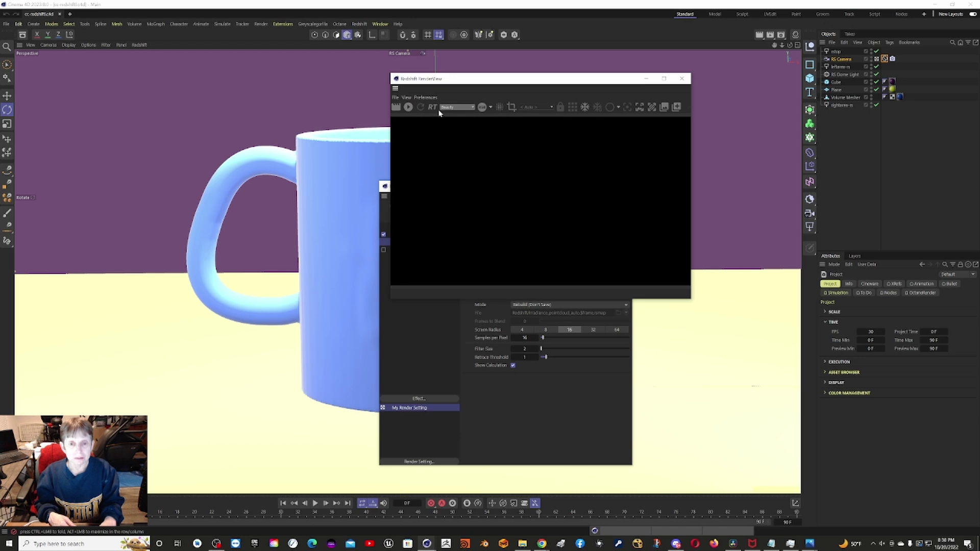
pyautogui.click(409, 107)
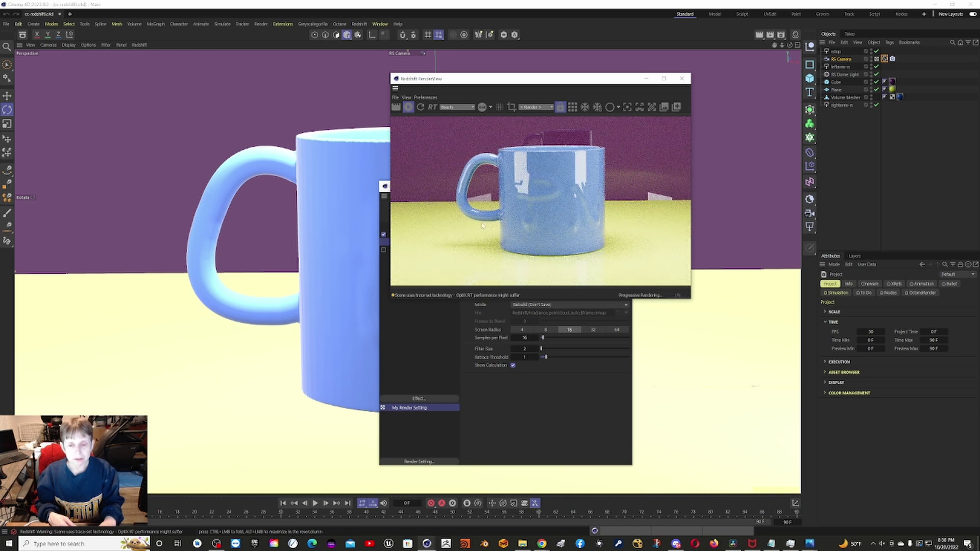
pyautogui.moveTo(514, 82); pyautogui.dragTo(723, 80)
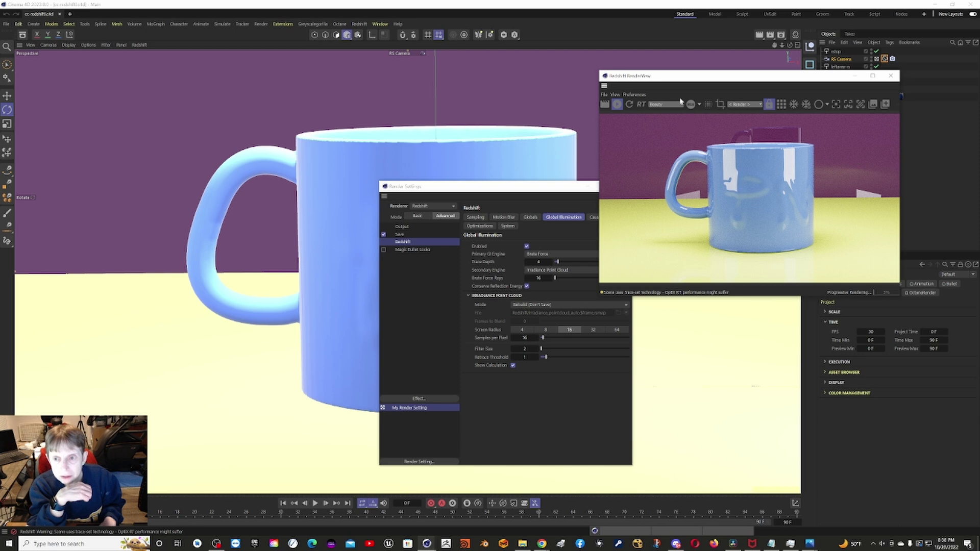
pyautogui.moveTo(666, 75); pyautogui.dragTo(703, 64)
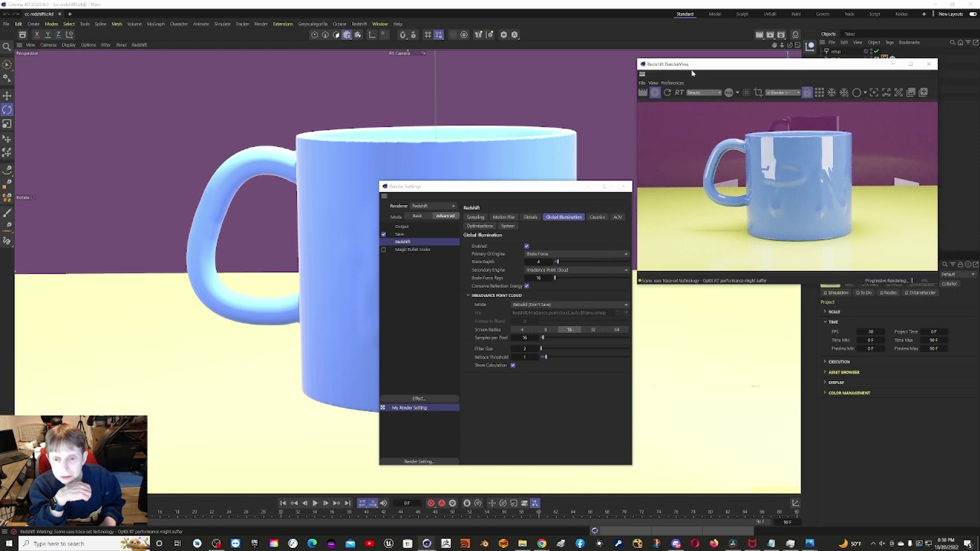
# Check the Redshift Globals settings and set the Global Illumination Trace Depth to 5.
pyautogui.click(528, 218)
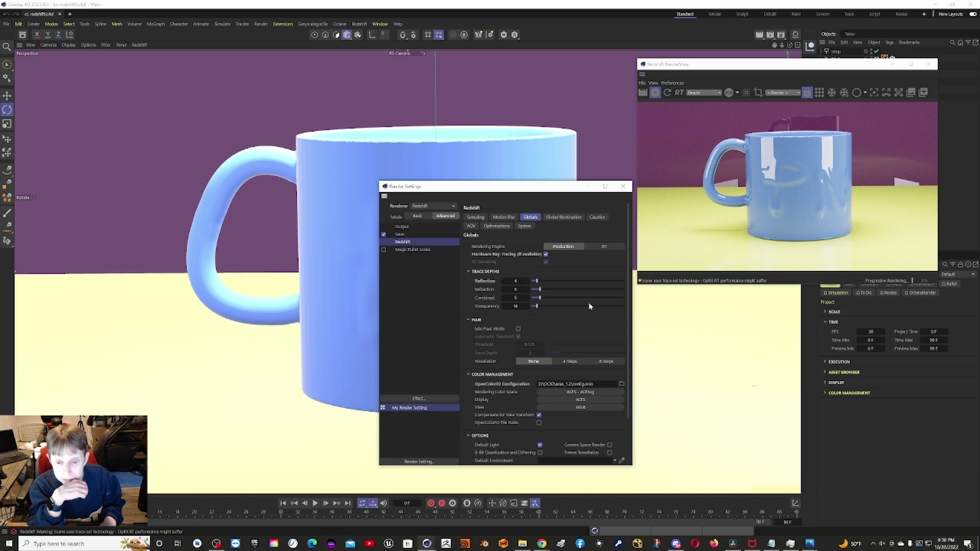
pyautogui.click(565, 218)
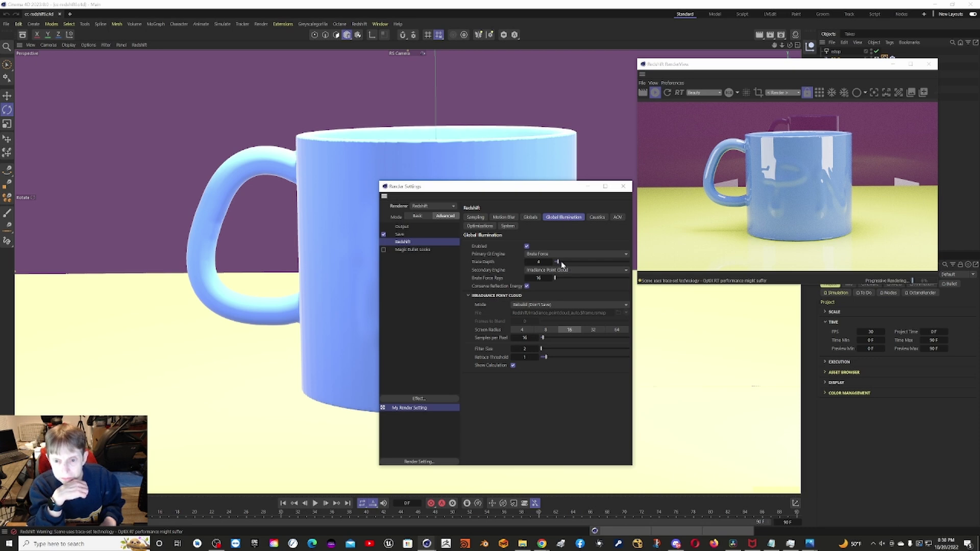
pyautogui.moveTo(561, 263); pyautogui.dragTo(559, 262)
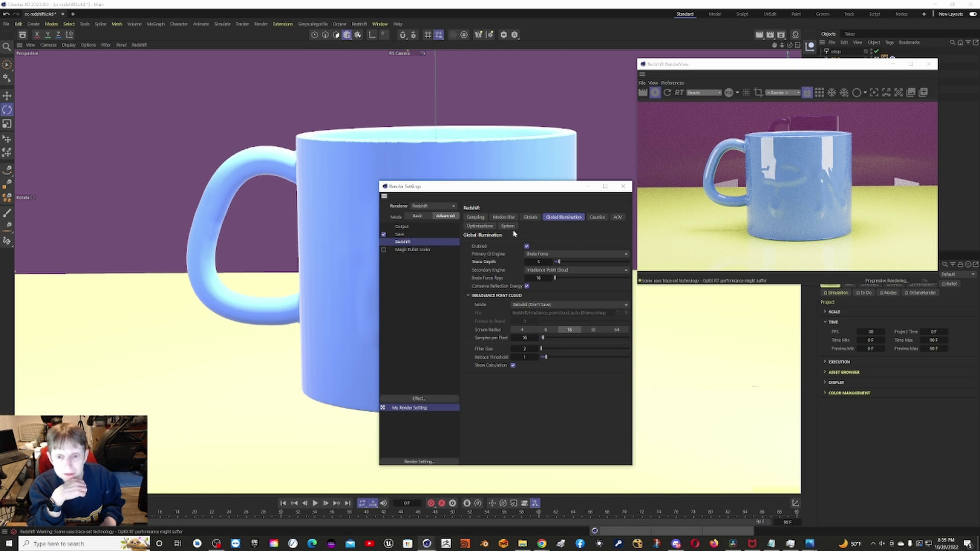
# Disable Automatic Sampling in Redshift's unified sampling and raise Samples Max to about 65.
pyautogui.click(480, 218)
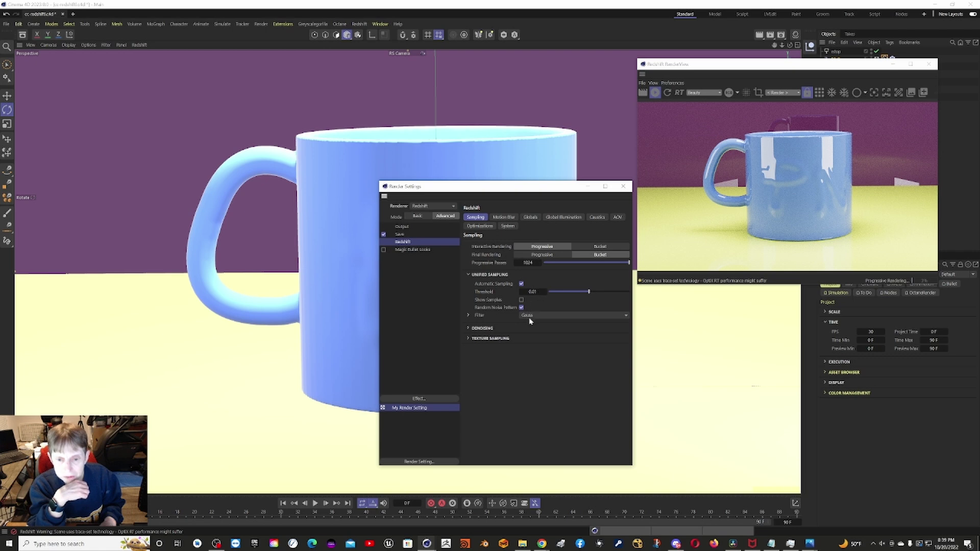
pyautogui.click(521, 283)
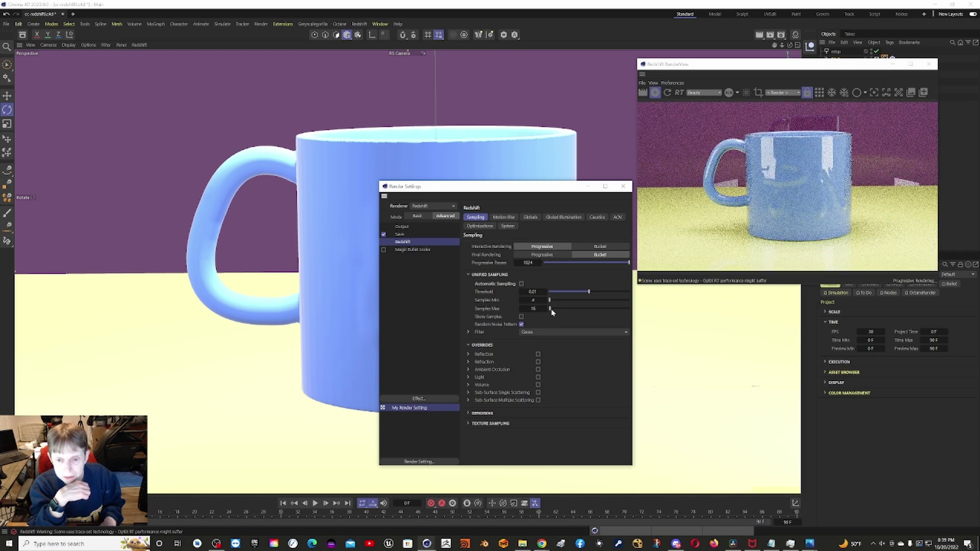
pyautogui.moveTo(551, 309); pyautogui.dragTo(554, 310)
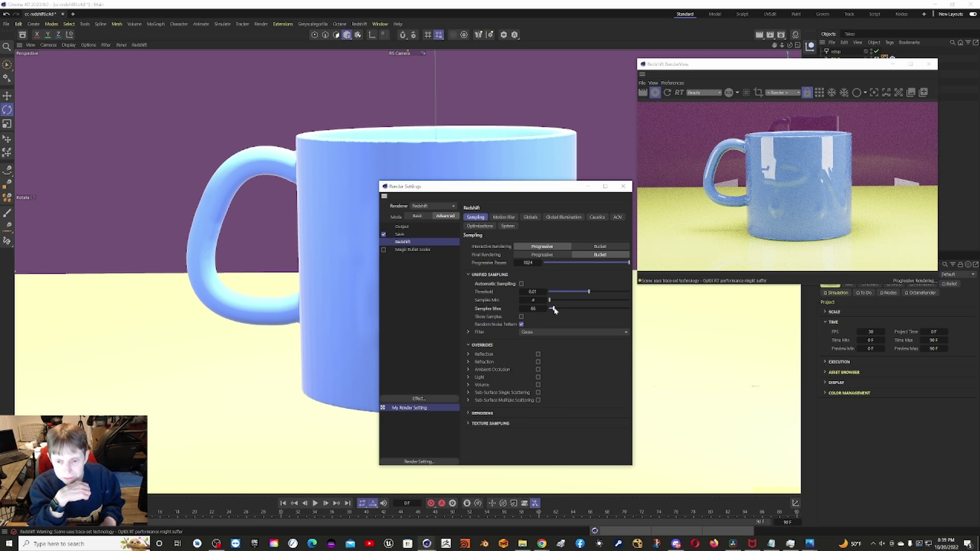
# Restart the live mug render and reposition the RenderView over the Render Settings window to inspect the noise.
pyautogui.click(667, 92)
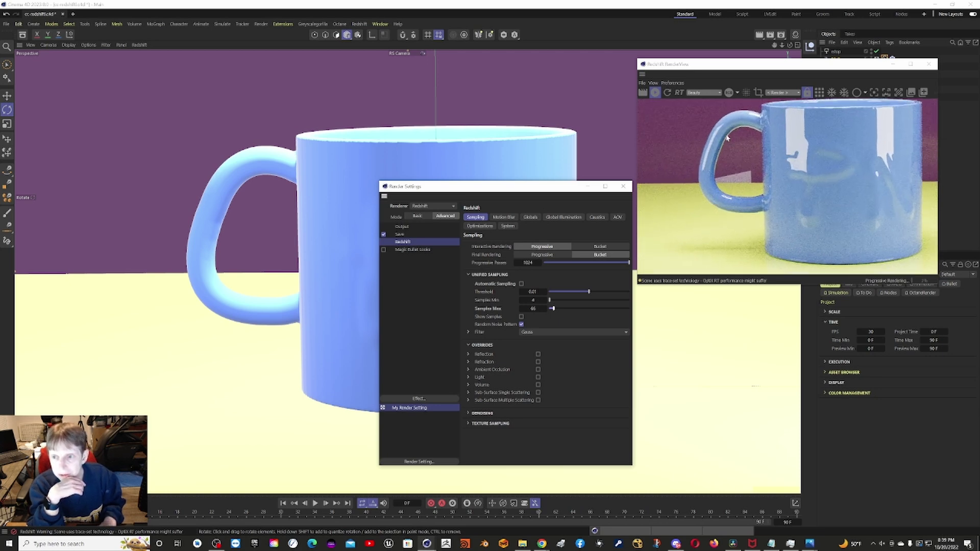
pyautogui.moveTo(728, 66); pyautogui.dragTo(684, 173)
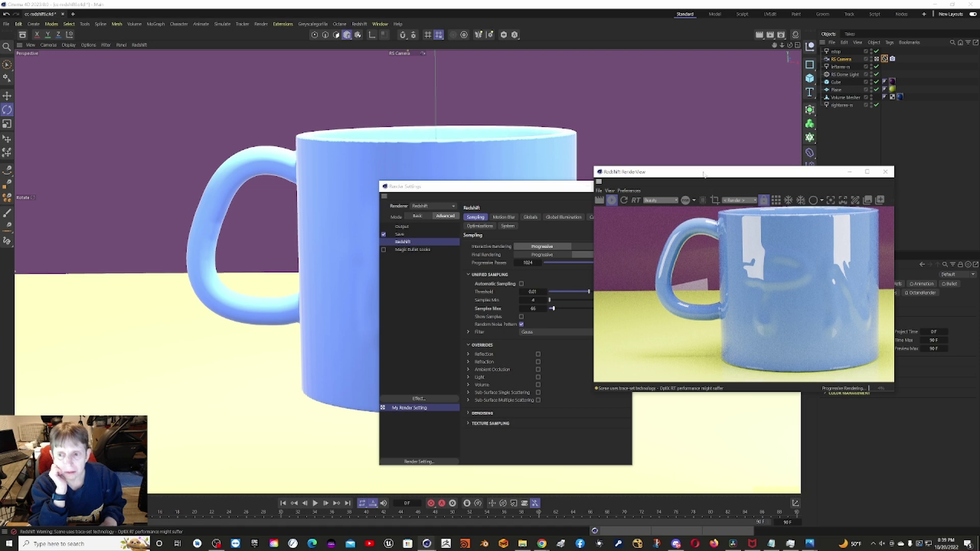
pyautogui.moveTo(702, 172); pyautogui.dragTo(578, 133)
pyautogui.moveTo(703, 175); pyautogui.dragTo(579, 133)
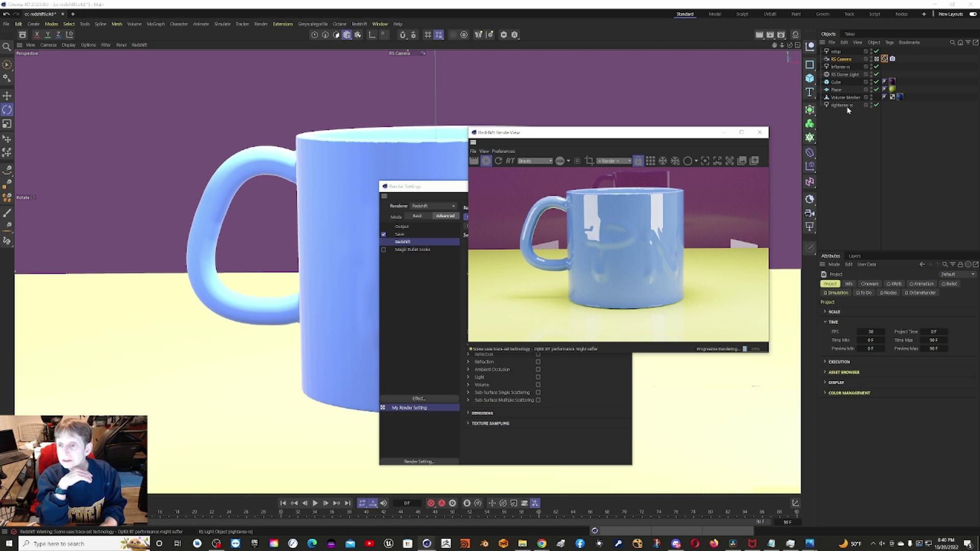
# Raise the left area light's Light Samples to about 89 and move the RenderView up to uncover the sampling settings.
pyautogui.click(843, 67)
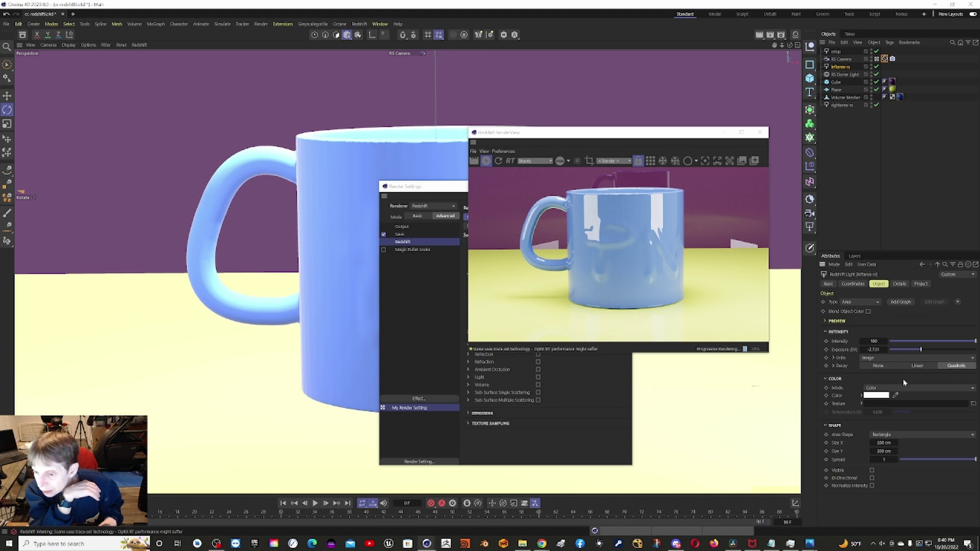
pyautogui.click(900, 283)
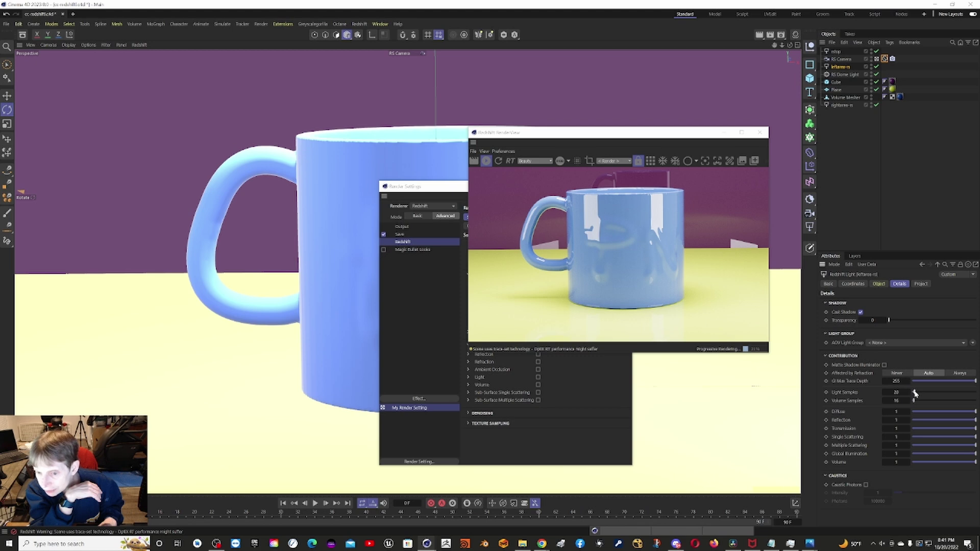
pyautogui.moveTo(915, 393); pyautogui.dragTo(921, 392)
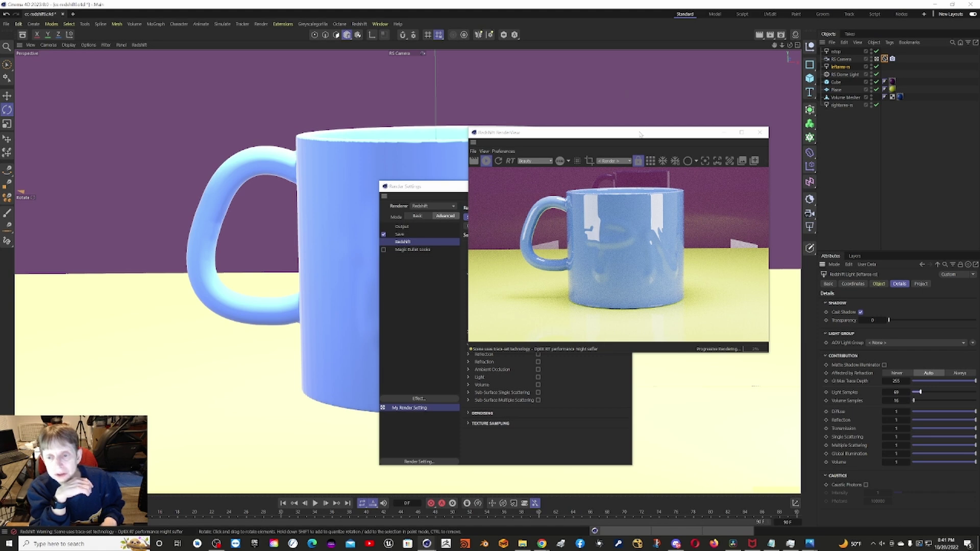
pyautogui.moveTo(640, 134); pyautogui.dragTo(649, 60)
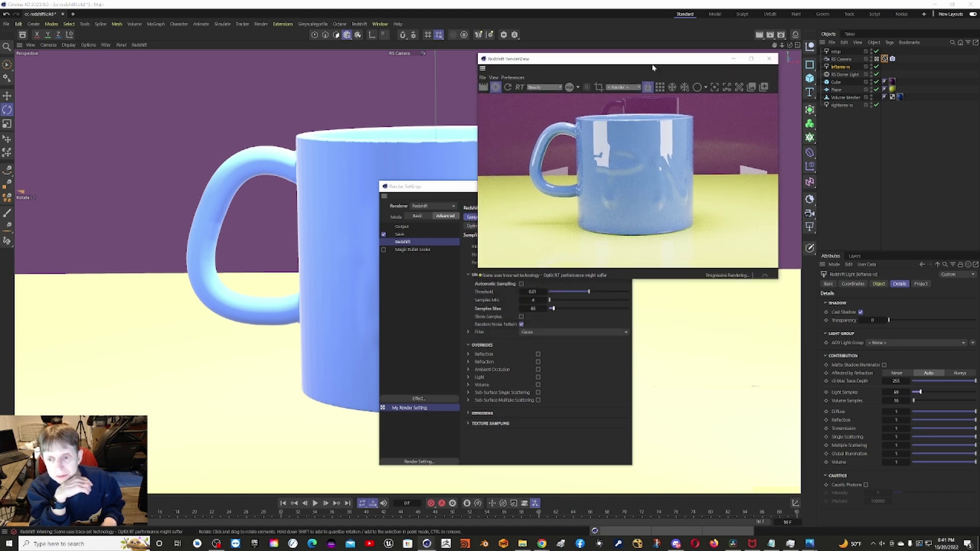